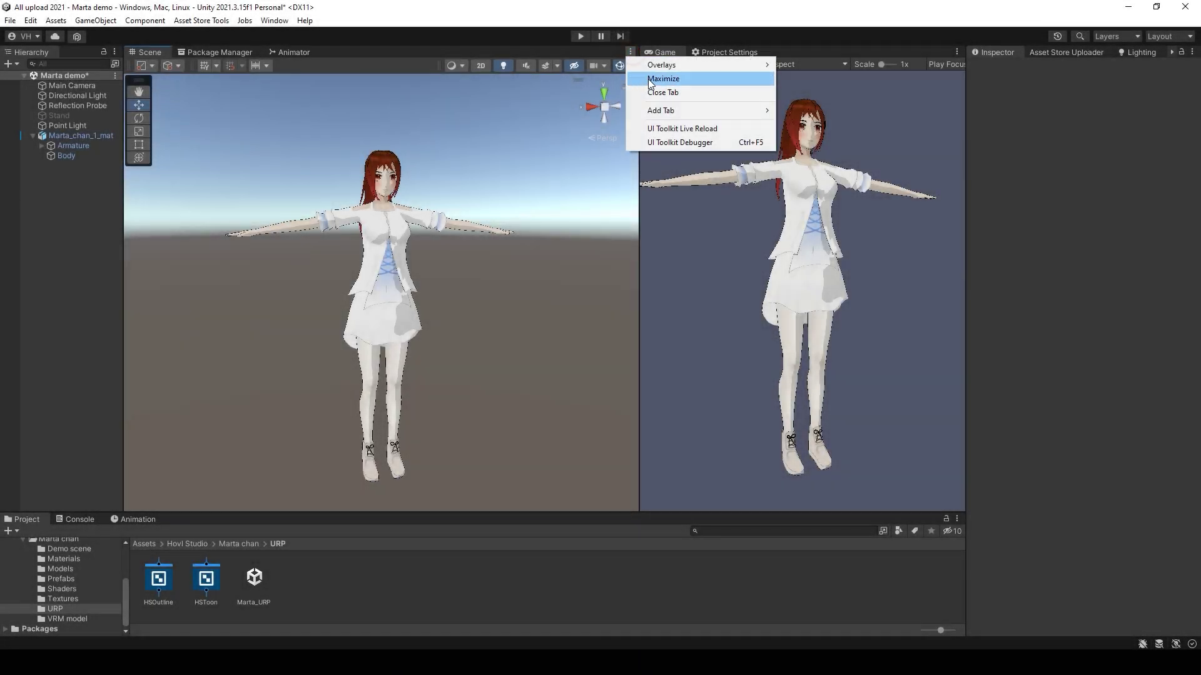
click(649, 79)
key(w)
right_drag(554, 283, 563, 318)
Step: Create a URP Unlit Shader Graph named HSToon in the URP folder
right_click(237, 592)
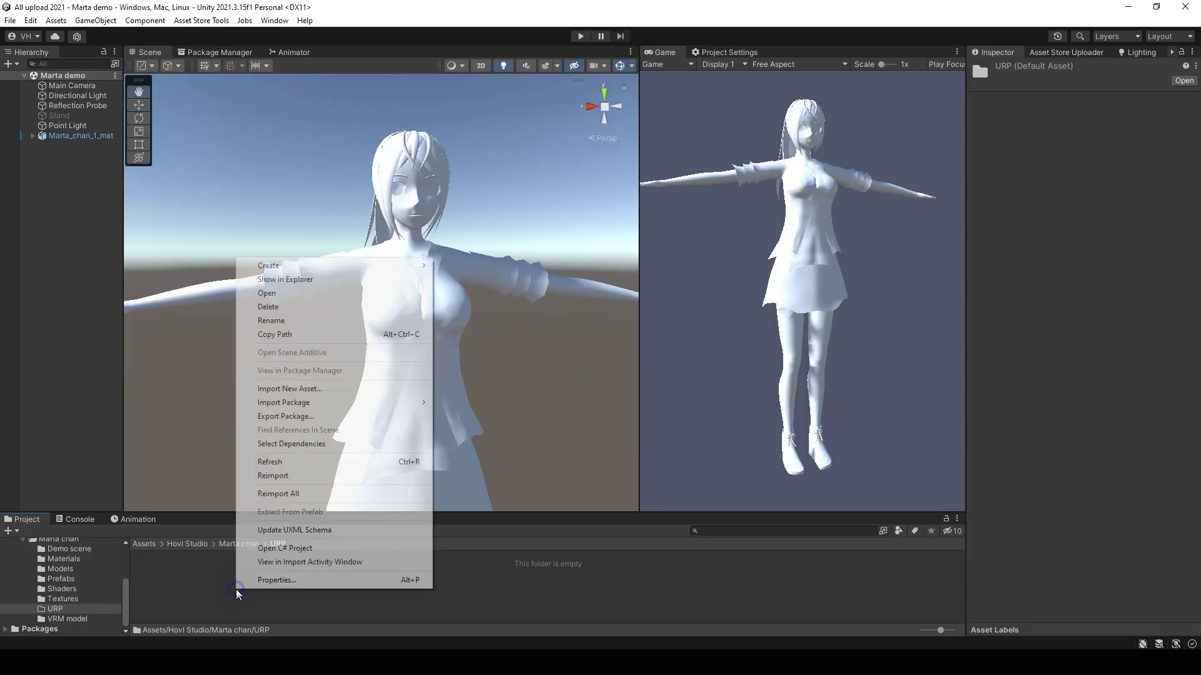
mouse_move(275, 265)
mouse_move(494, 76)
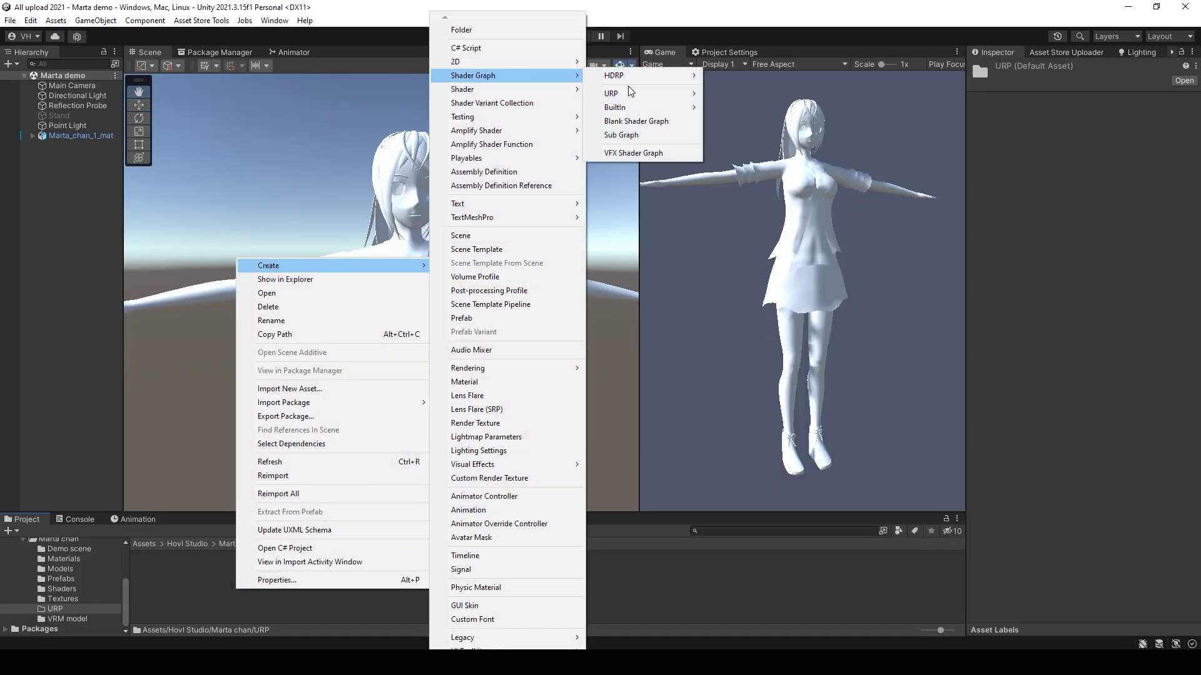
mouse_move(630, 93)
click(745, 107)
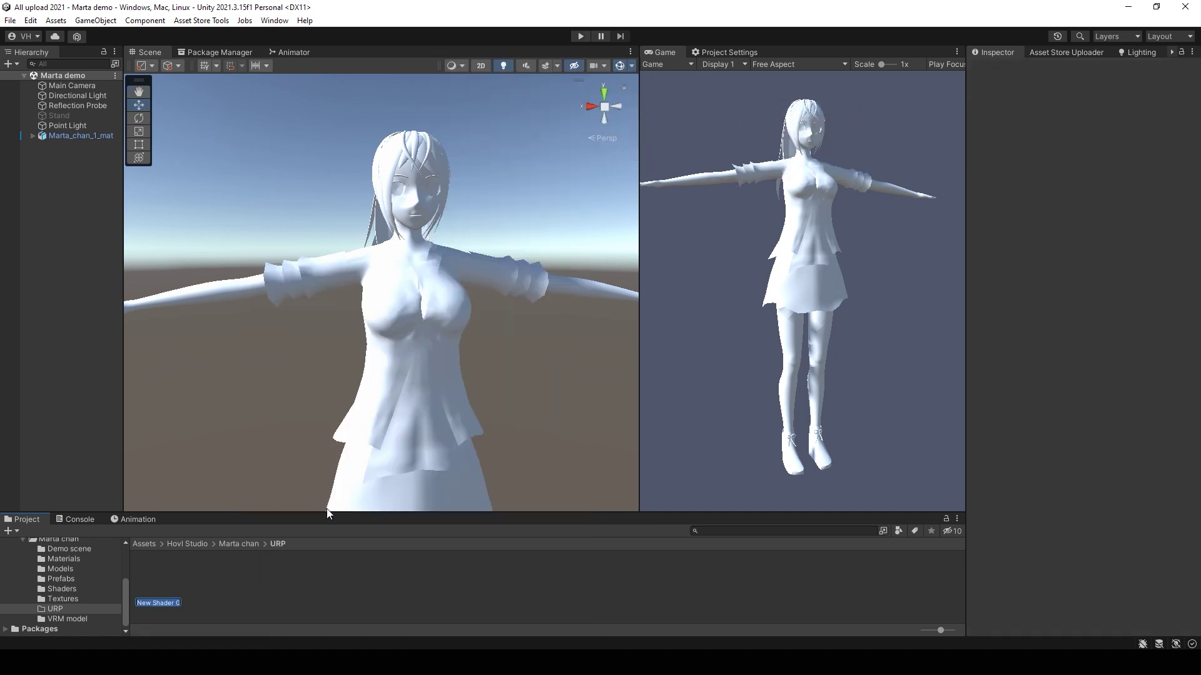
text(HSToon)
key(Return)
Step: Open the HSToon shader in the graph editor and set its Render Face to Both
click(1067, 100)
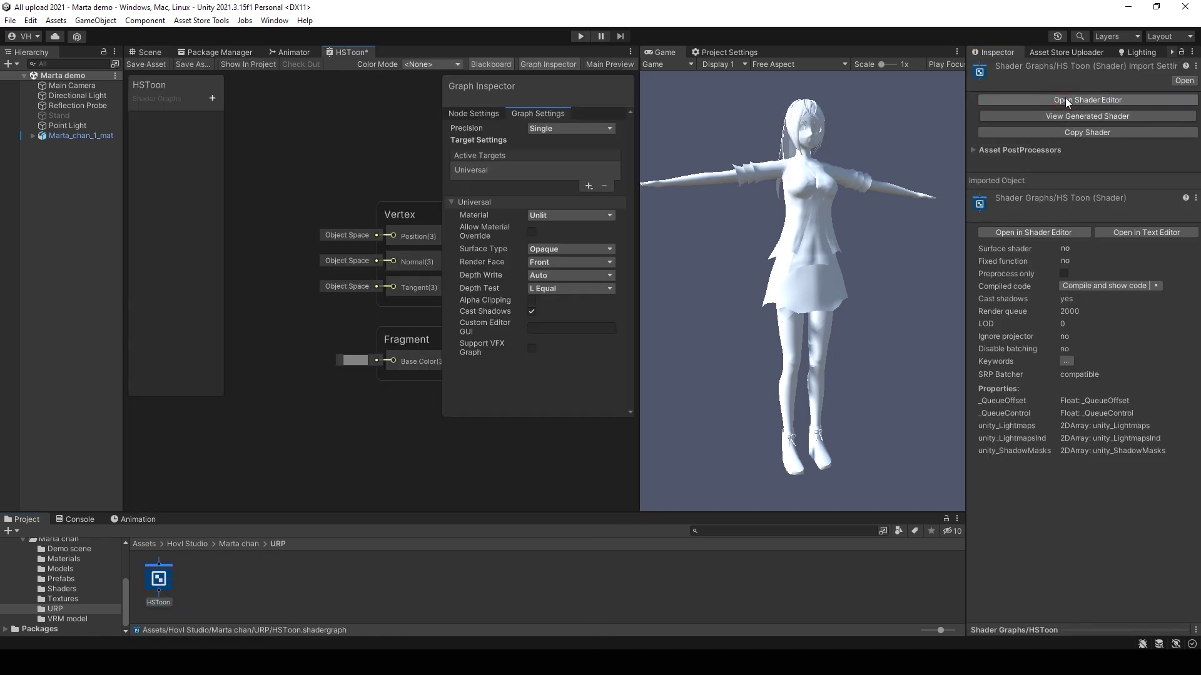
click(569, 262)
click(545, 301)
Step: Create a material in the URP folder from the HSToon shader graph
right_click(158, 578)
mouse_move(250, 246)
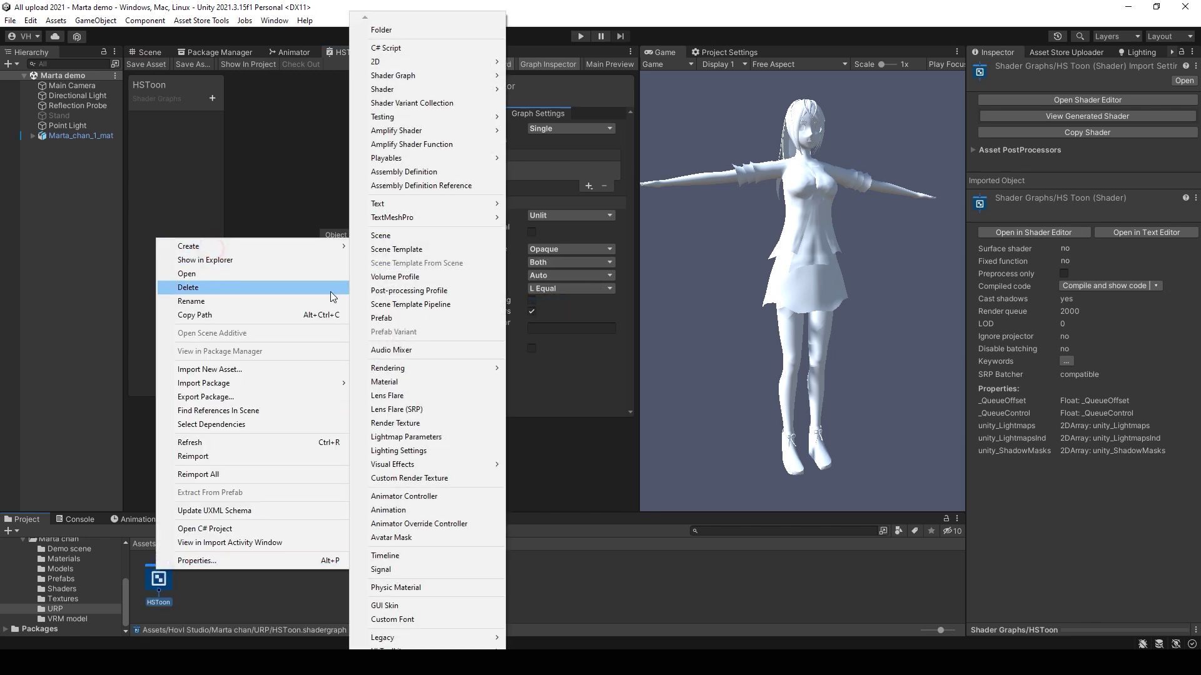
click(384, 380)
key(Return)
Step: Assign the HSToon material to the Body mesh of Marta_chan_1_mat as Element 0
click(35, 134)
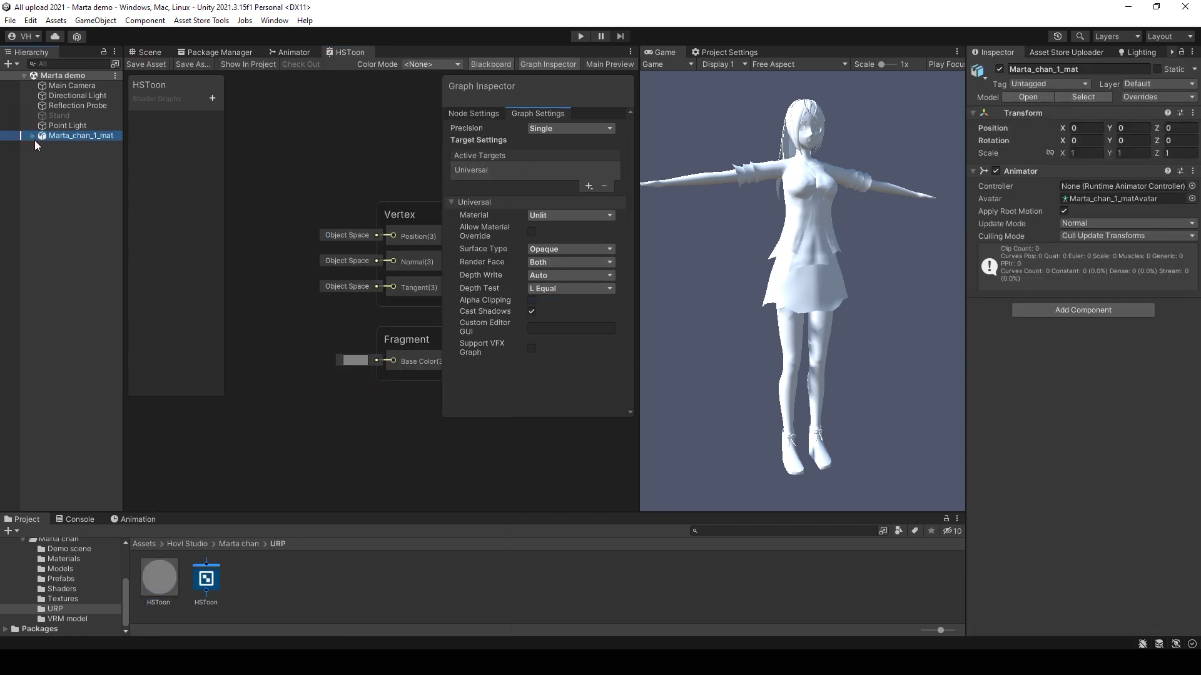
click(32, 135)
click(60, 156)
drag(159, 578, 1119, 306)
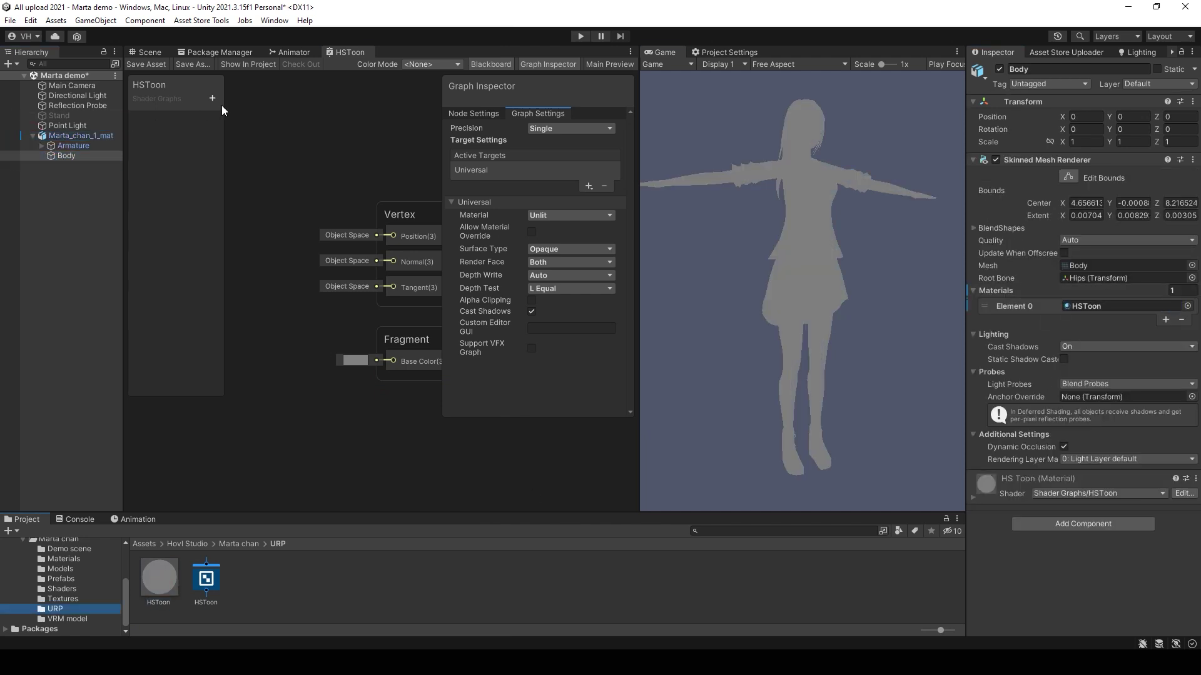
Step: Add a Texture2D property named Albedo to the shader graph and place it as a node in the workspace
click(213, 98)
click(260, 224)
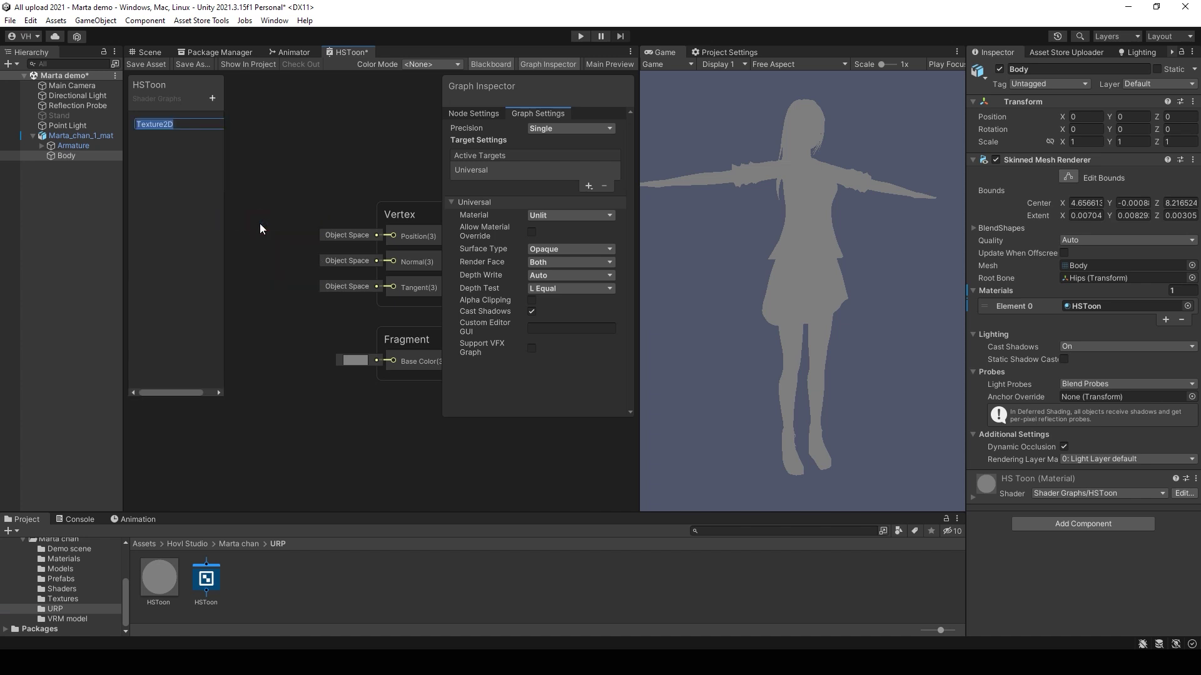
text(Albedo)
key(Return)
drag(163, 126, 294, 181)
middle_drag(294, 180, 381, 219)
scroll(357, 257, down, 6)
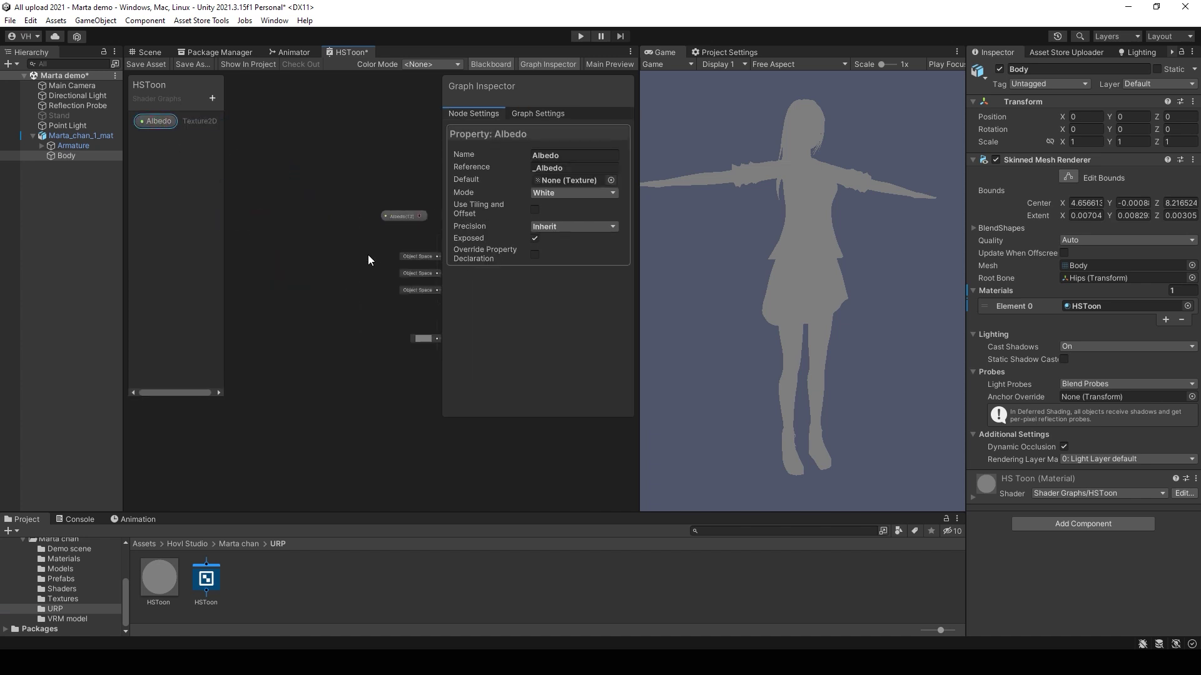
drag(384, 234, 282, 241)
Step: Add a Sample Texture 2D node fed by Albedo and connect its RGBA output to the fragment Base Color
scroll(293, 251, up, 5)
scroll(269, 253, down, 3)
scroll(269, 249, up, 2)
key(space)
text(tex)
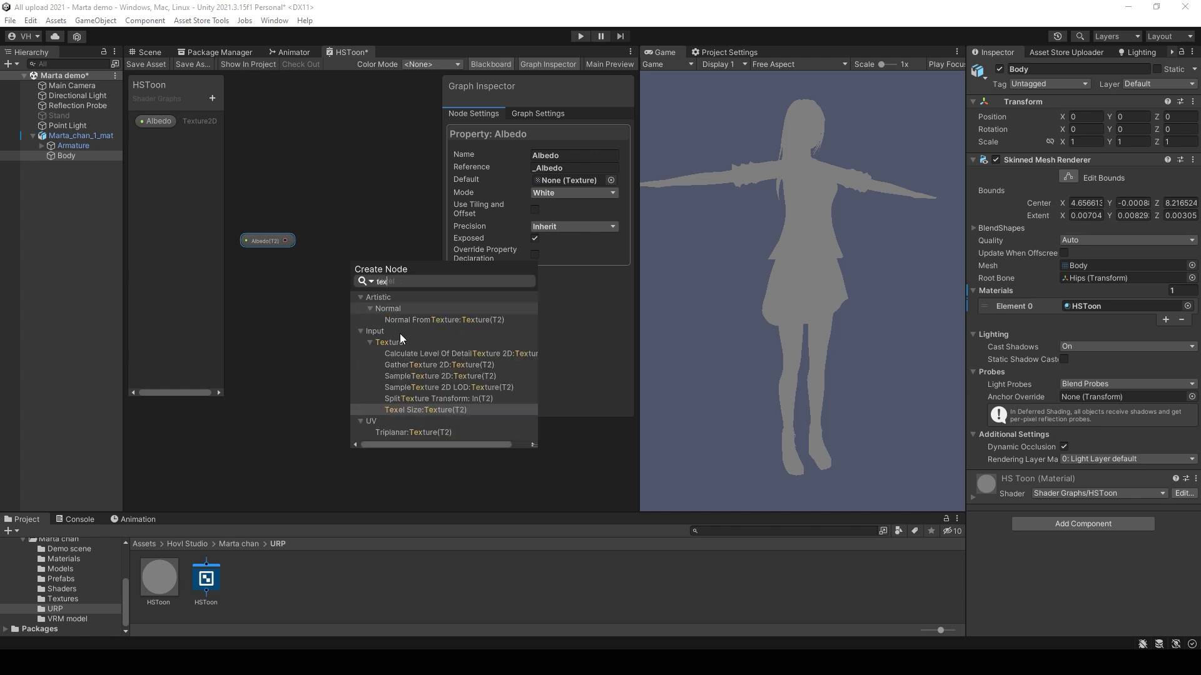
click(432, 377)
drag(388, 281, 351, 248)
scroll(345, 327, down, 3)
middle_drag(345, 326, 241, 348)
scroll(242, 348, up, 2)
drag(271, 280, 348, 376)
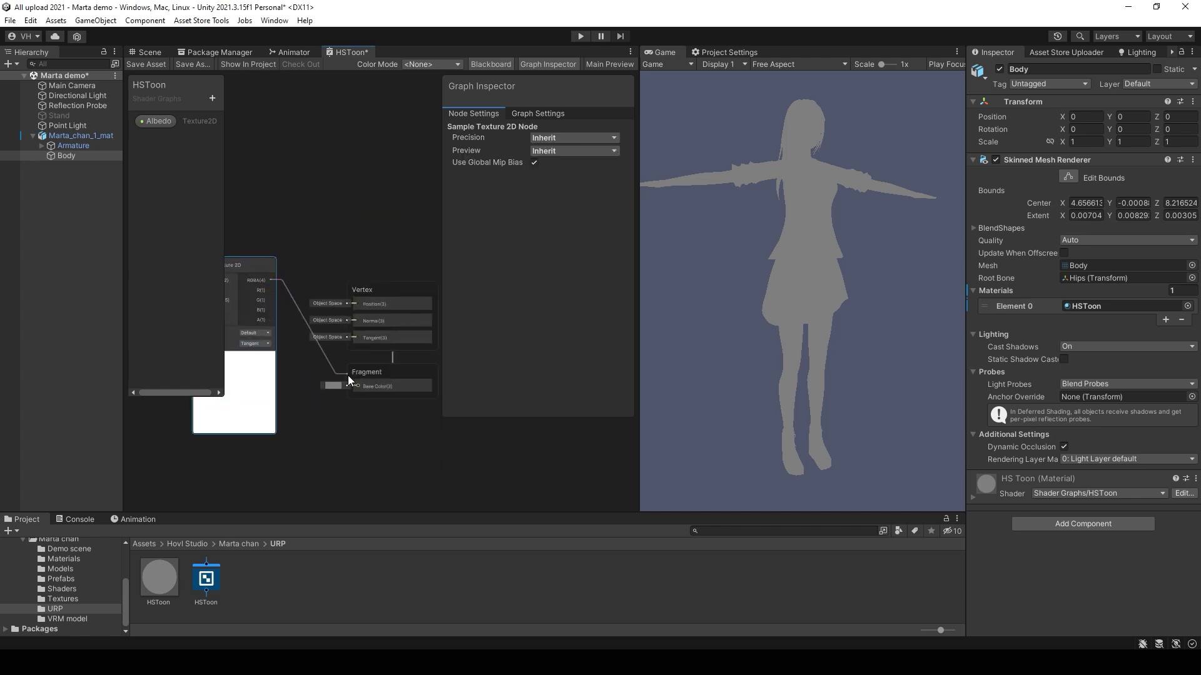
Step: Save the shader graph and assign the character's texture to the Albedo input of the HSToon material
click(148, 65)
click(167, 572)
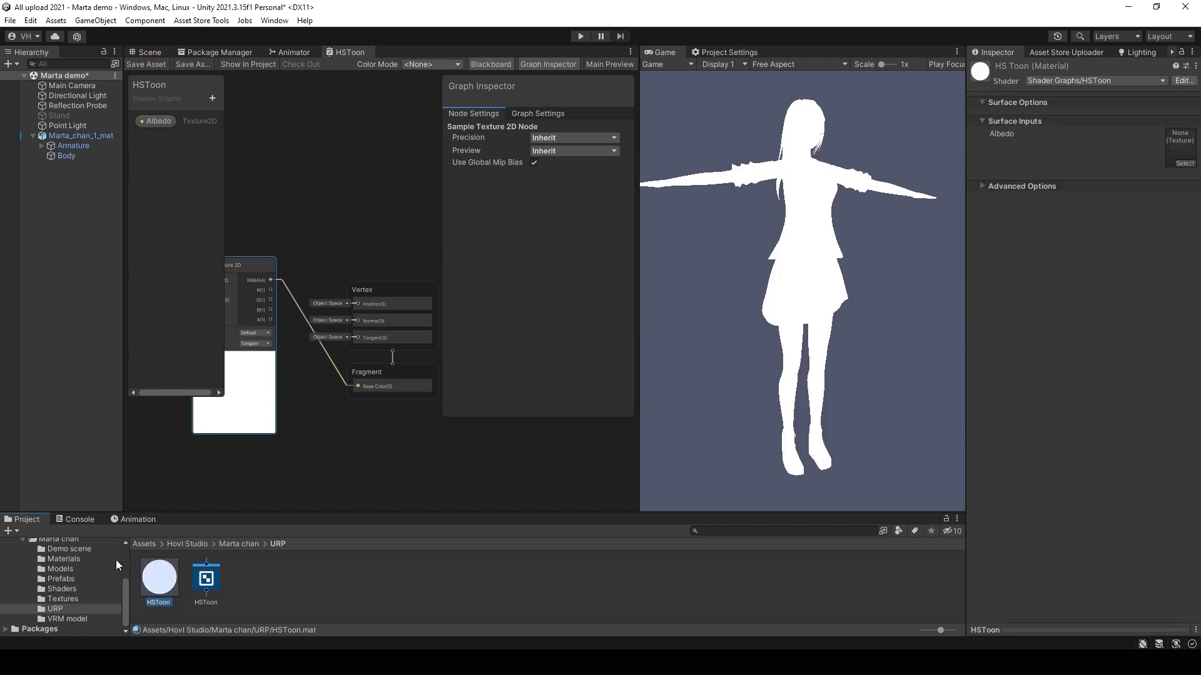
click(300, 321)
Step: Add a Custom Function node to the graph, name it Main_light and set its type to String
scroll(363, 233, down, 5)
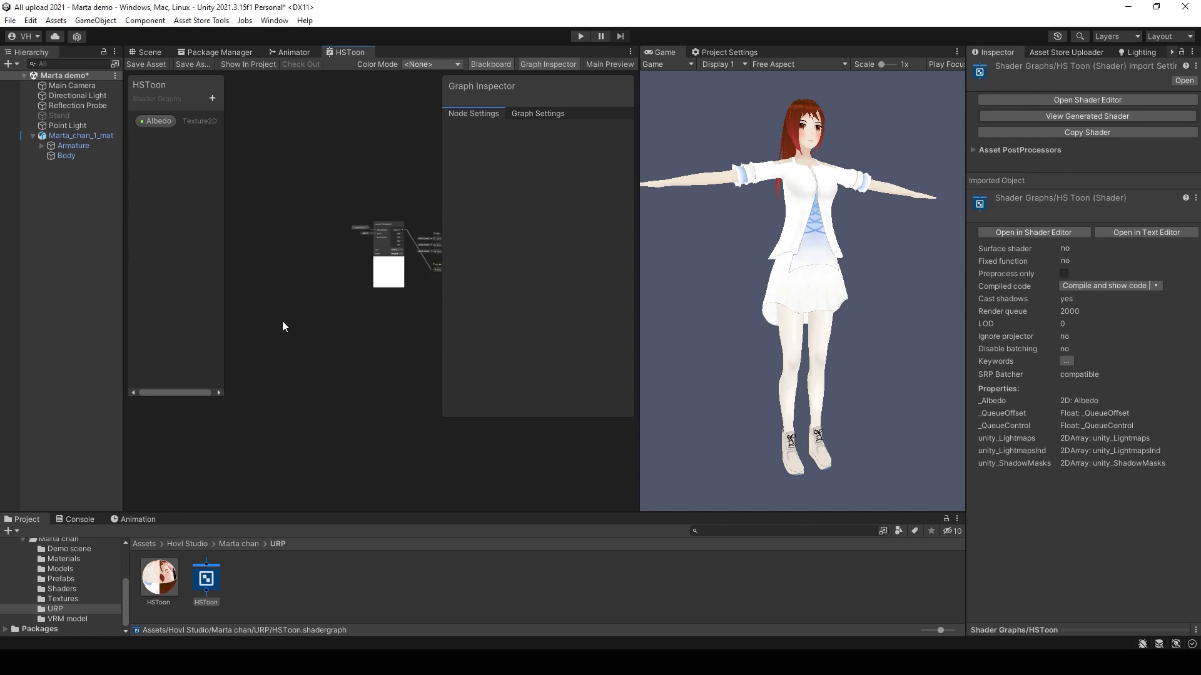
right_click(283, 322)
click(302, 327)
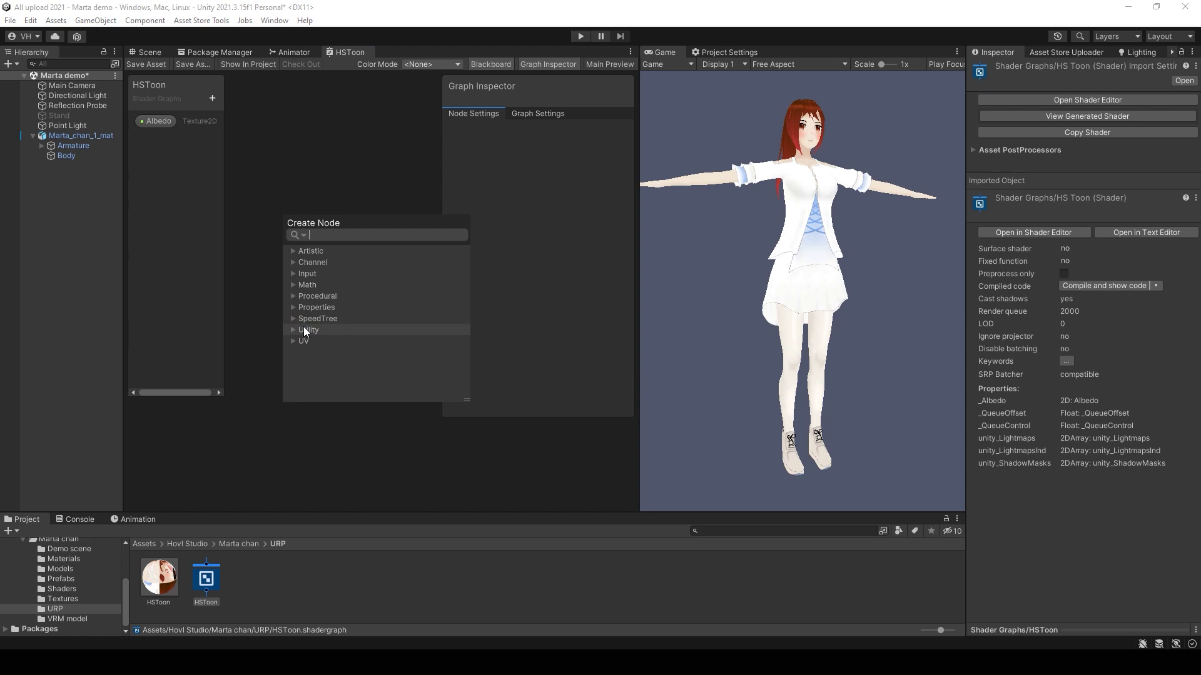
text(cus)
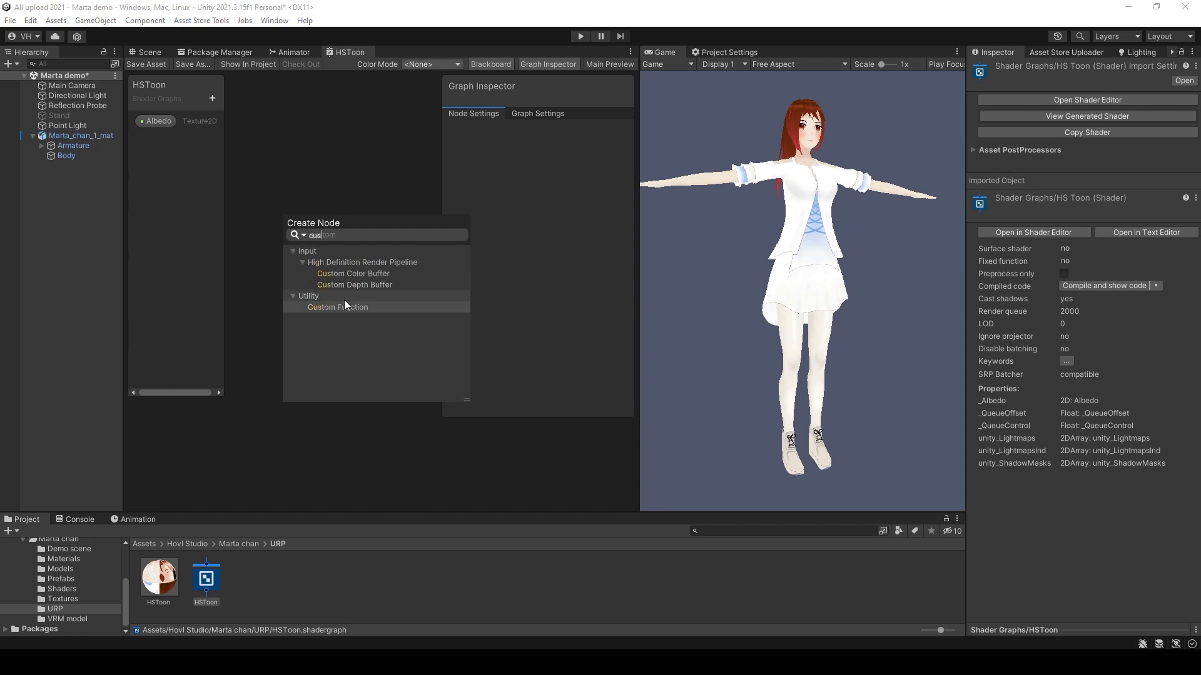
click(348, 306)
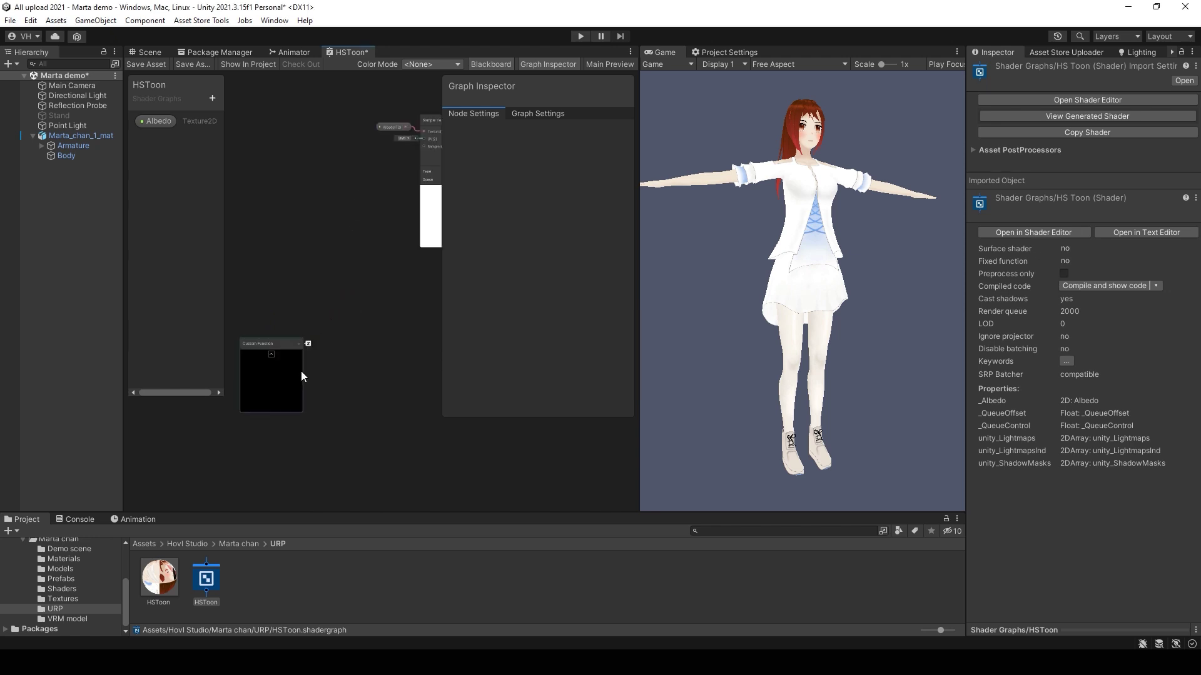
click(539, 294)
text(Main_light)
click(528, 279)
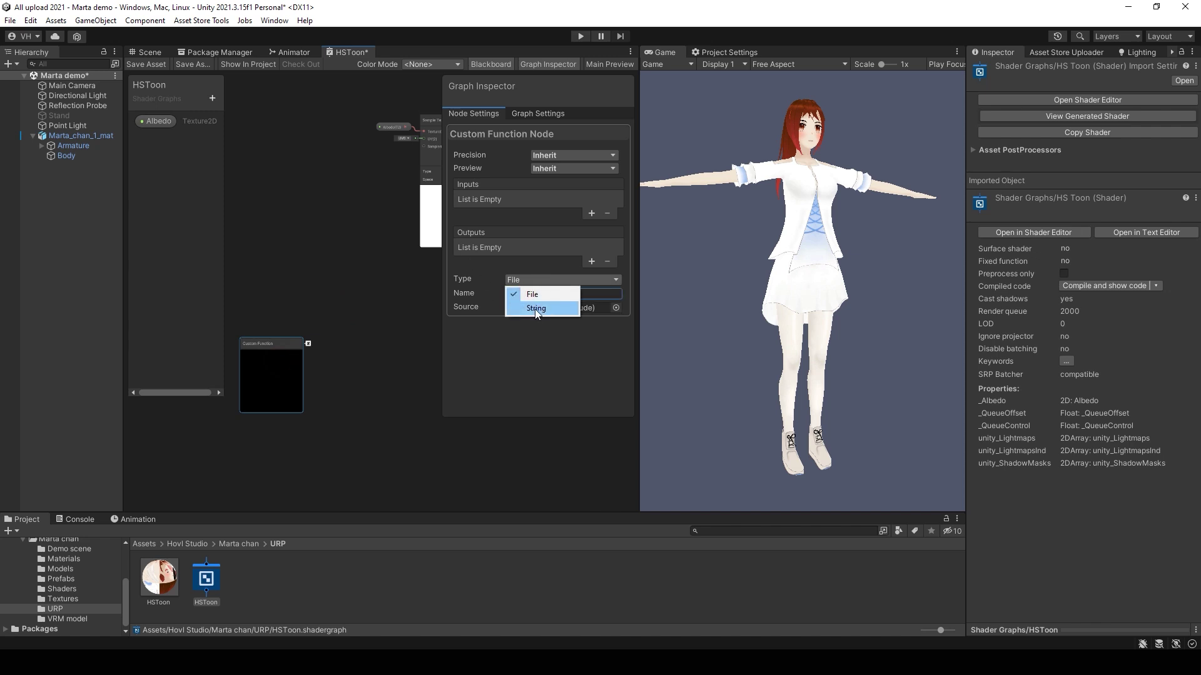
click(536, 308)
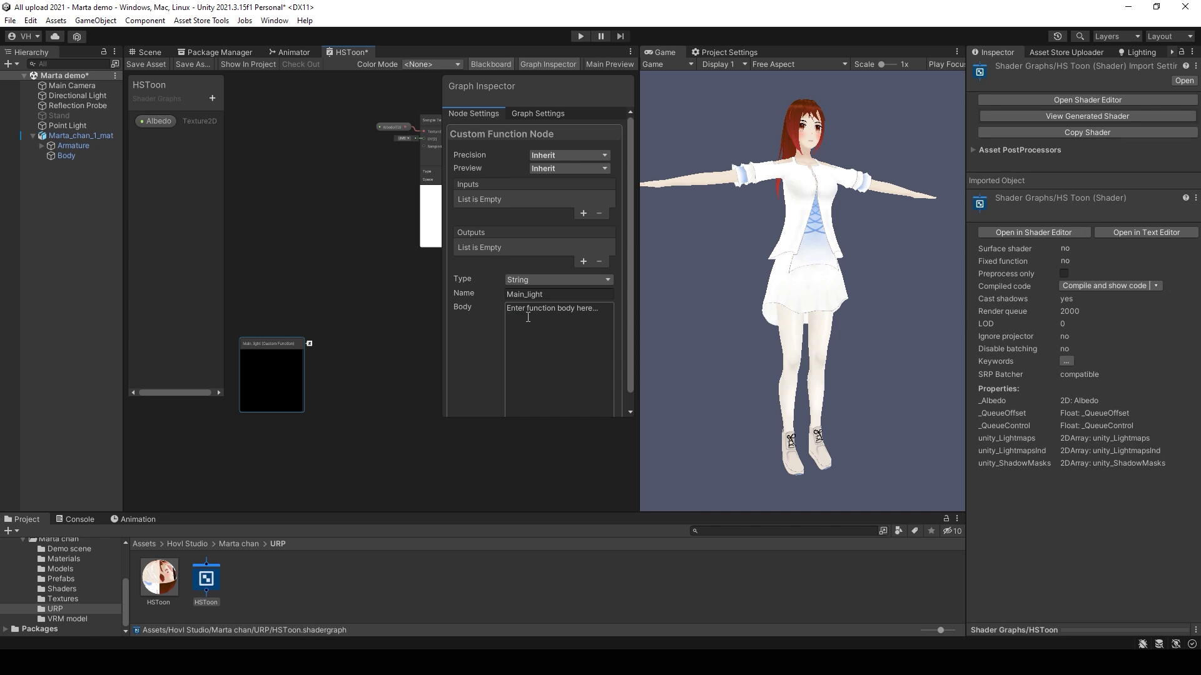
Step: Give the Main_light function two outputs, Direction first and Color second
click(582, 261)
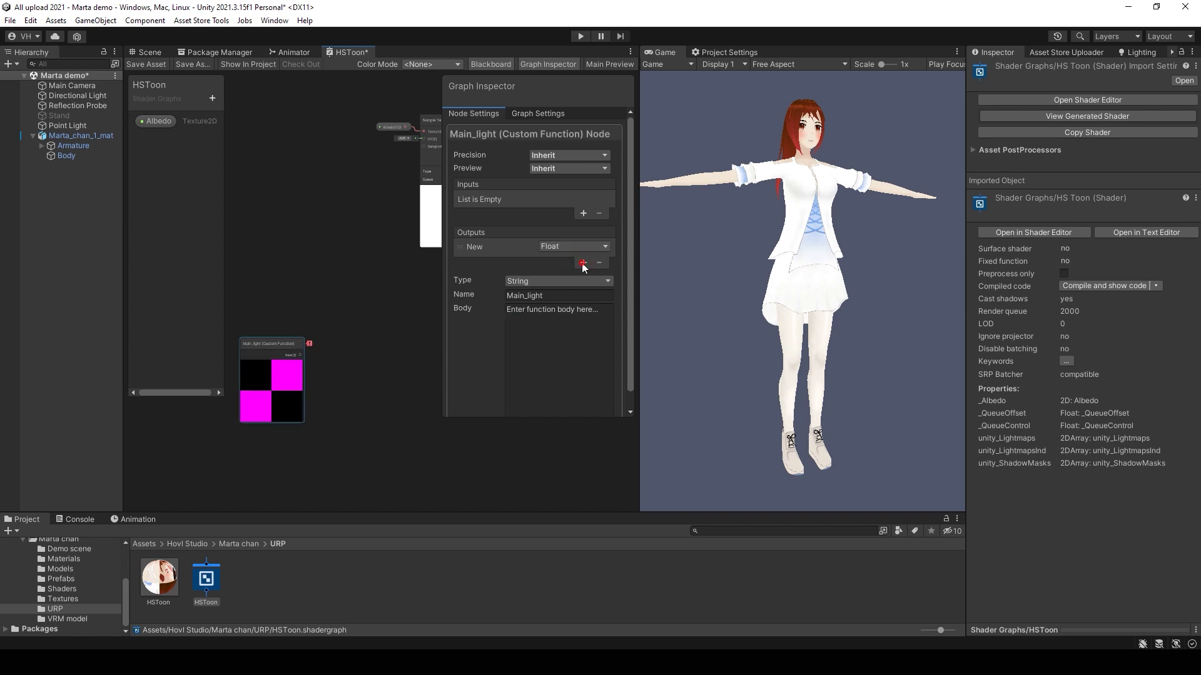
click(582, 262)
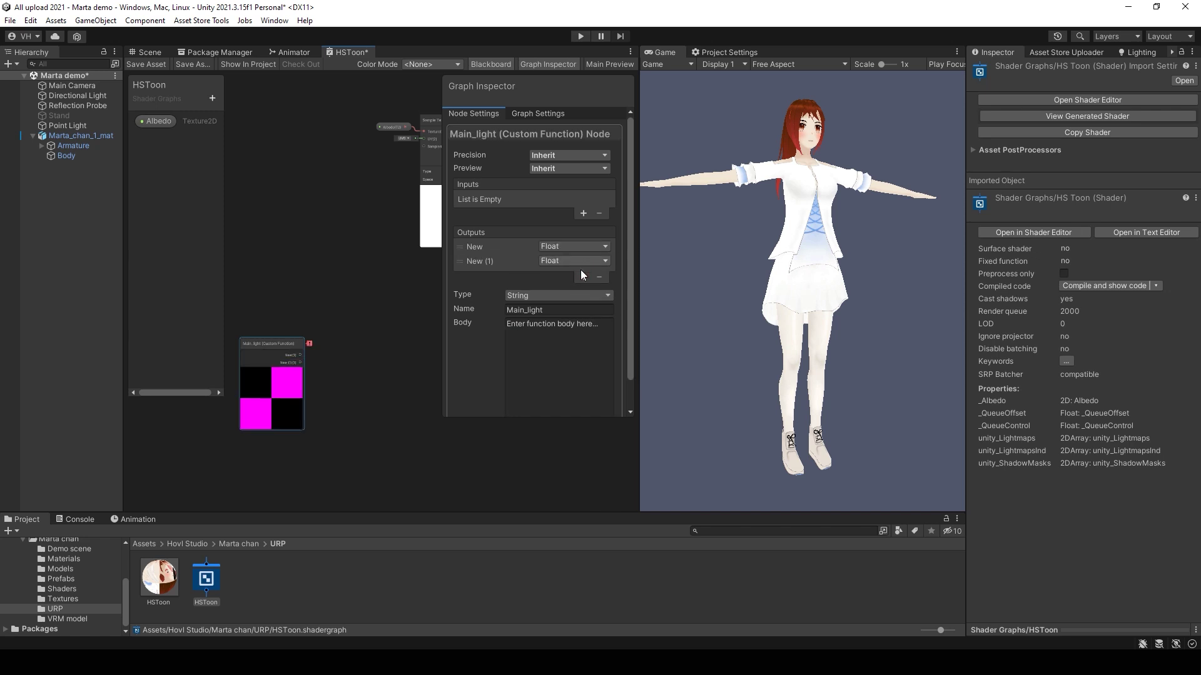
click(483, 261)
text(Direction)
drag(460, 263, 461, 247)
Step: Enter Main_light's body code: preview values half3(0.5, 0.5, 0) and 1, otherwise direction and color from GetMainLight()
click(511, 368)
text(#if defined(SHADERGRAPH_PREVIEW)     Direction = half3(0.5, 0.5, 0);     Color = 1; #else     Light light = GetMainLight();     Direction = light.direction;     Color = light.color; #endif)
click(479, 366)
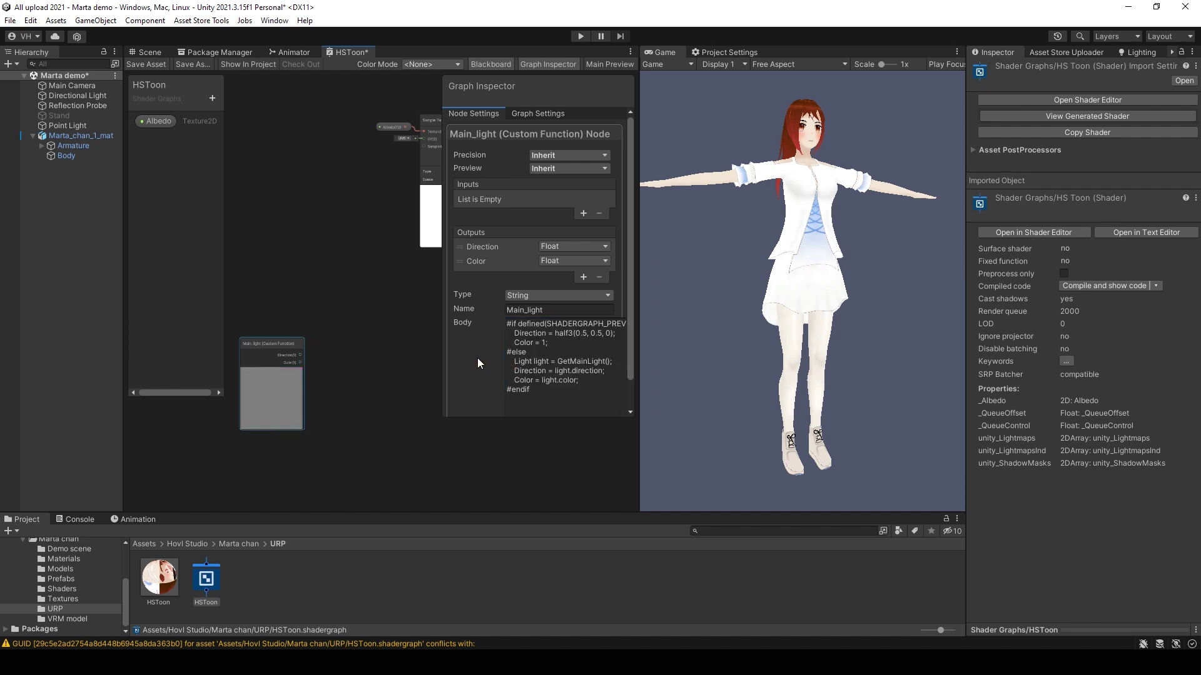
Step: Set the Direction and Color outputs of Main_light to Vector 3
click(559, 261)
click(579, 415)
click(566, 247)
click(579, 413)
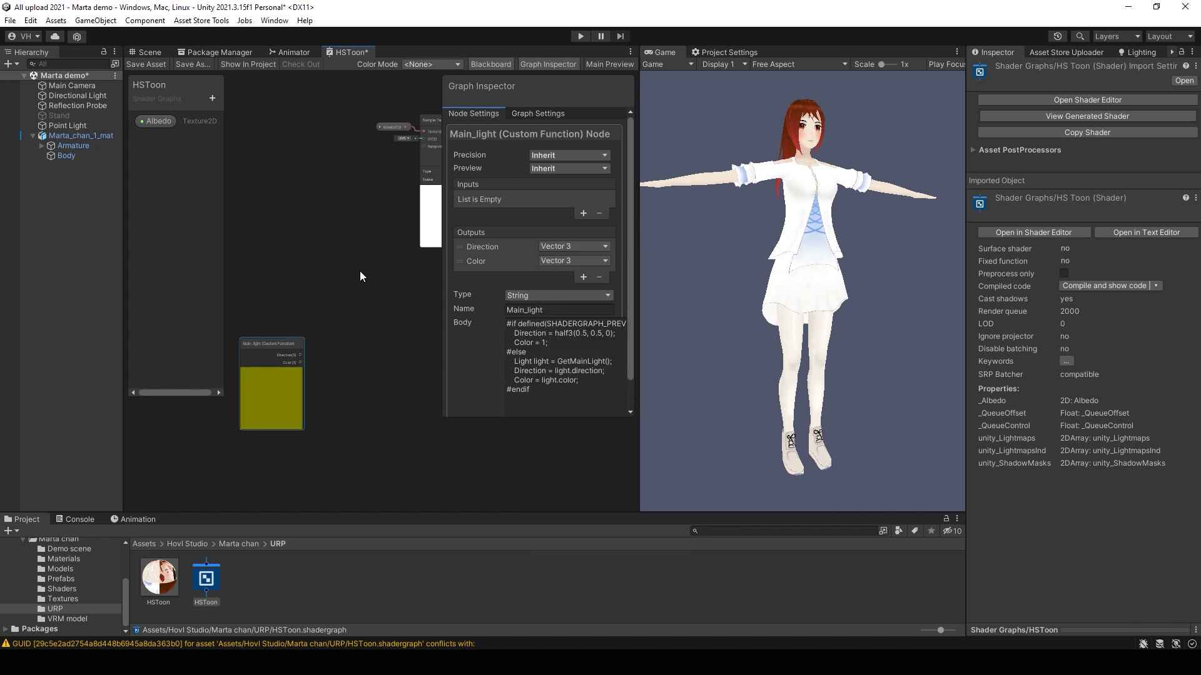
Step: Add a Dot Product node with Main_light's Direction output connected to its A input
middle_drag(378, 306, 353, 249)
click(344, 293)
key(space)
text(dot product)
click(402, 249)
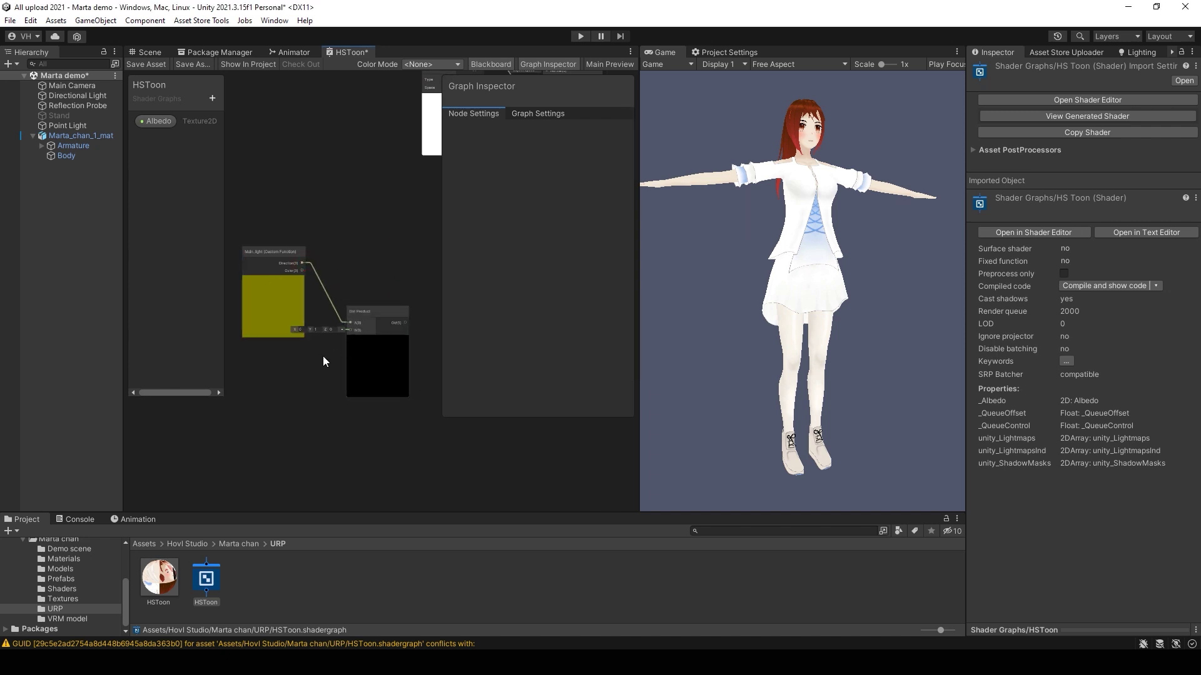
Step: Add a Normal Vector node and connect it to the B input of the Dot Product
scroll(321, 358, up, 3)
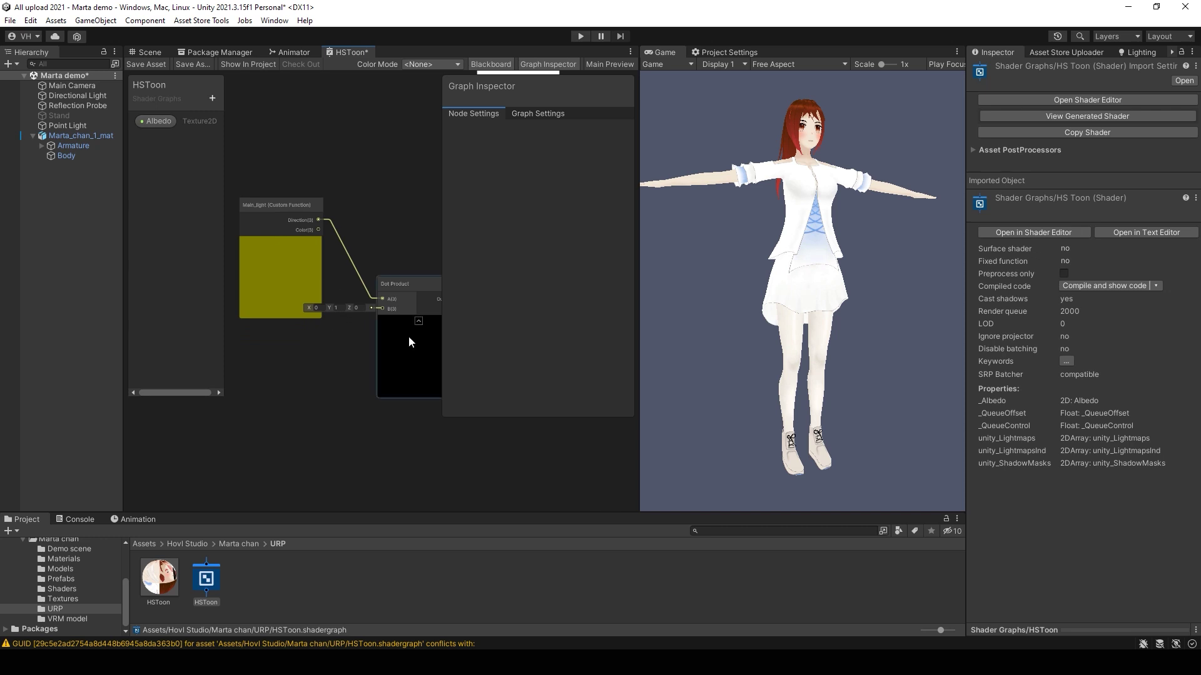
key(space)
text(norm)
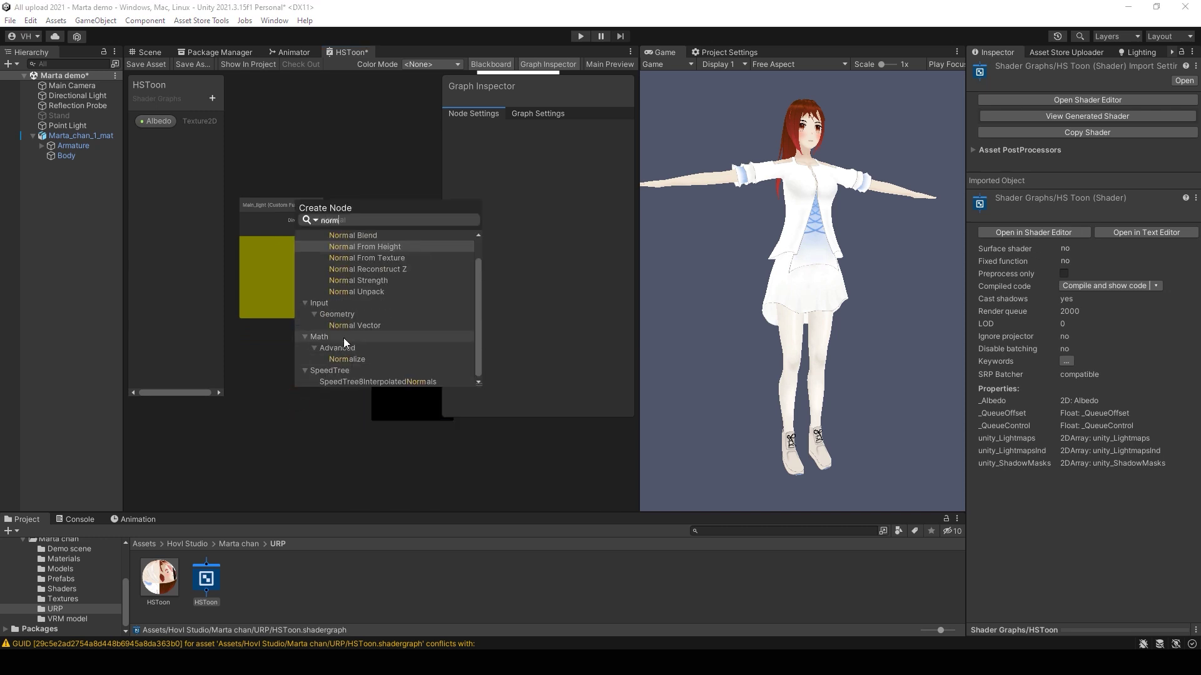
click(354, 325)
drag(328, 442, 376, 332)
Step: Add a Remap node with the Dot Product output connected to its In input
middle_drag(362, 392, 213, 405)
click(291, 333)
key(space)
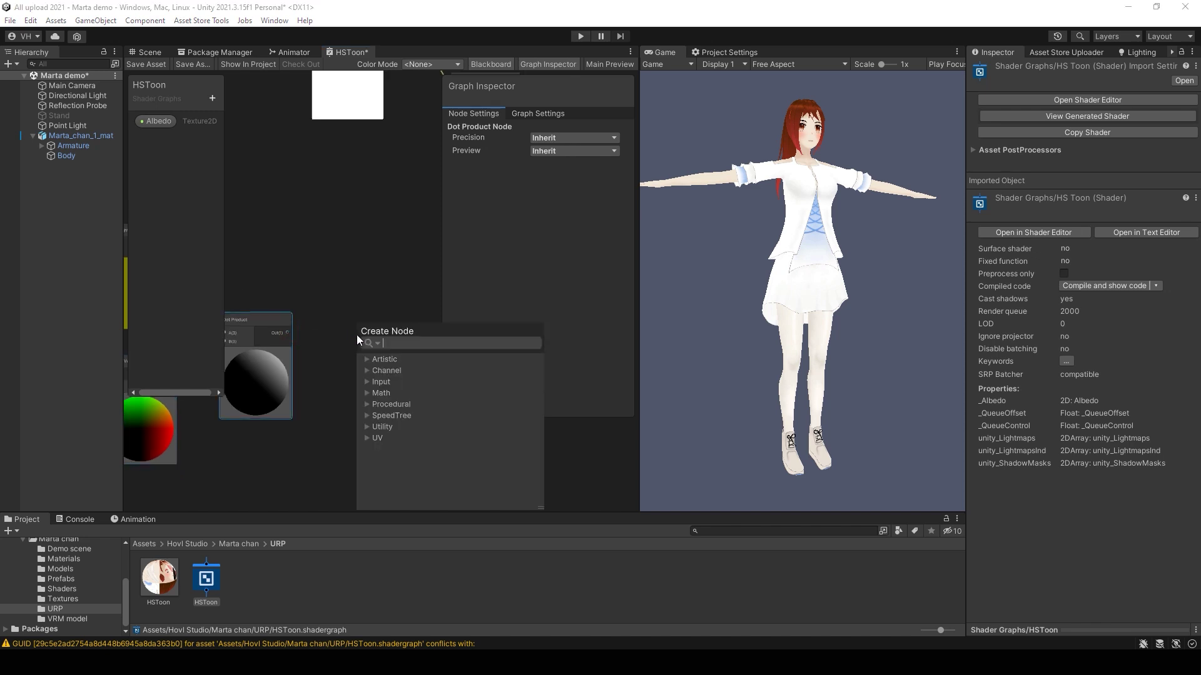
text(remap)
click(407, 439)
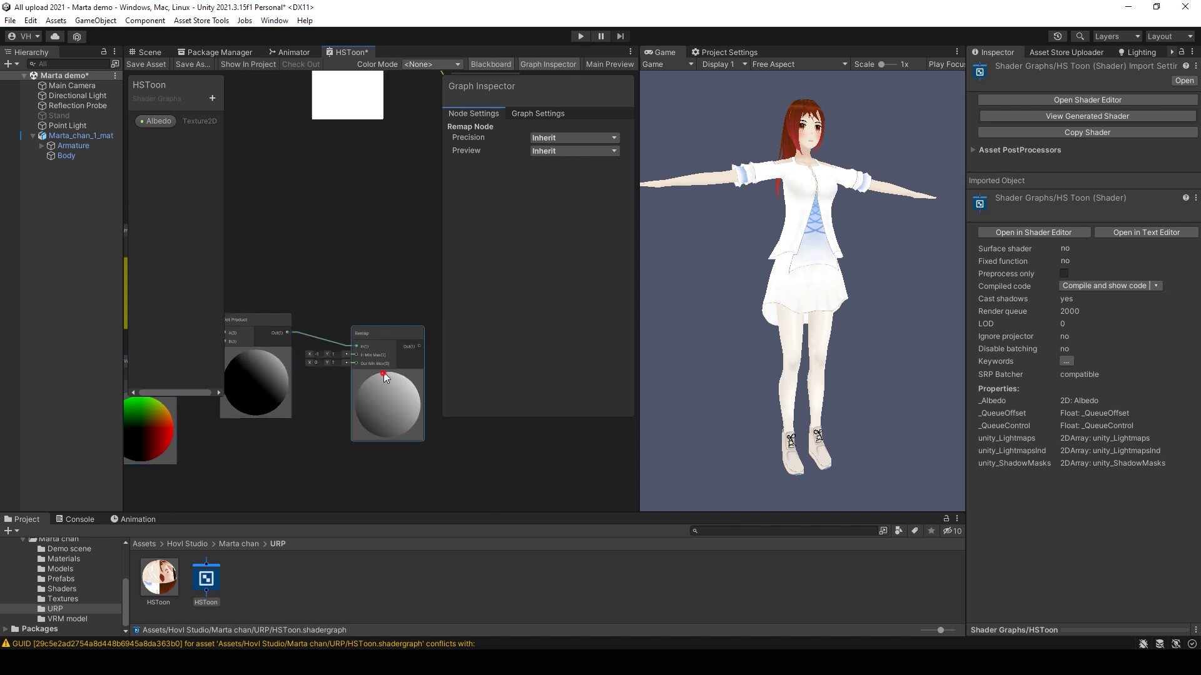
Step: Connect the Remap output to the fragment Base Color and save the shader asset
scroll(350, 401, down, 3)
scroll(303, 392, up, 3)
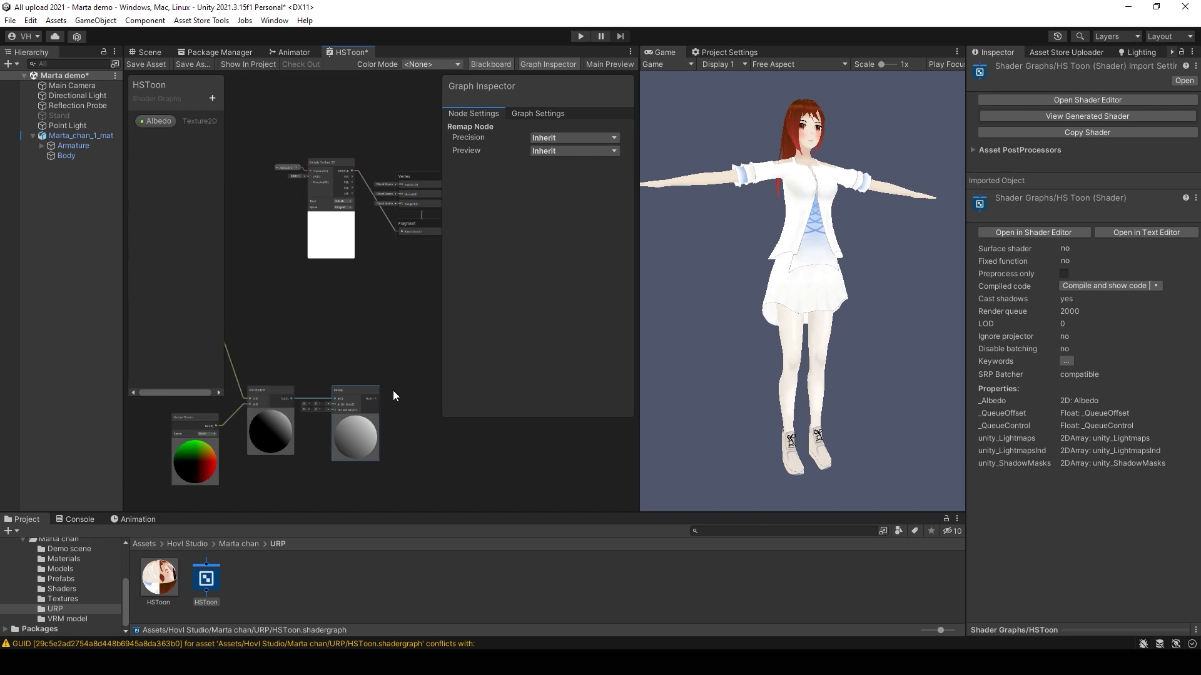
middle_drag(336, 339, 302, 367)
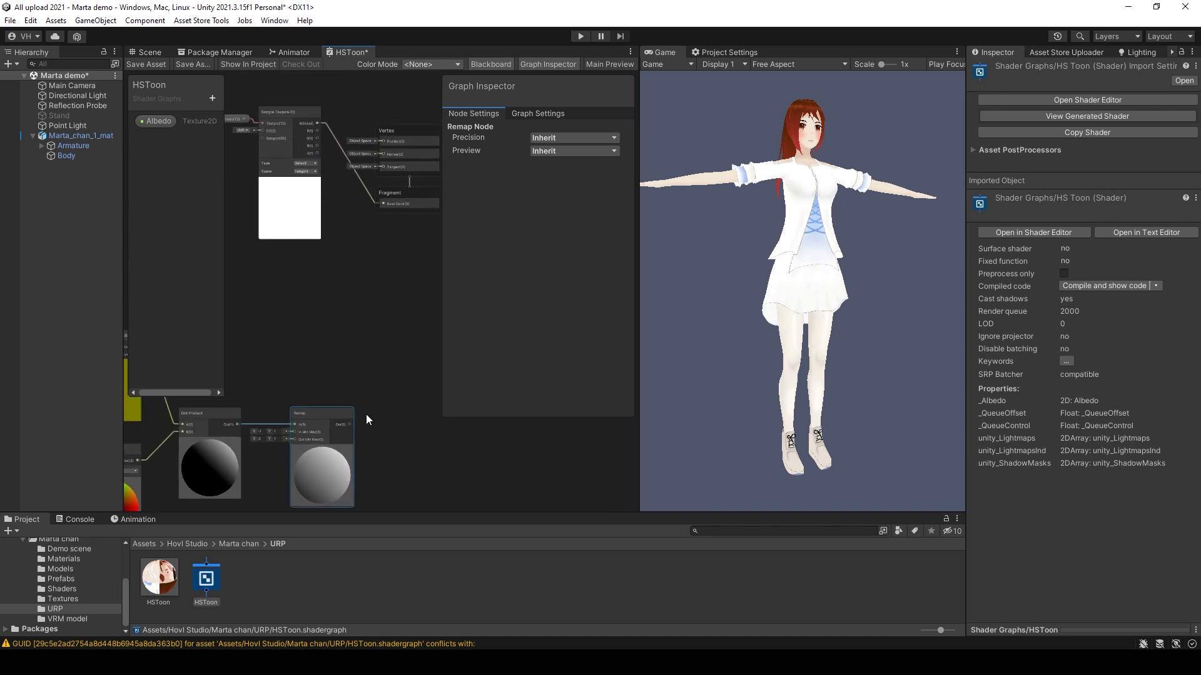
drag(352, 425, 383, 204)
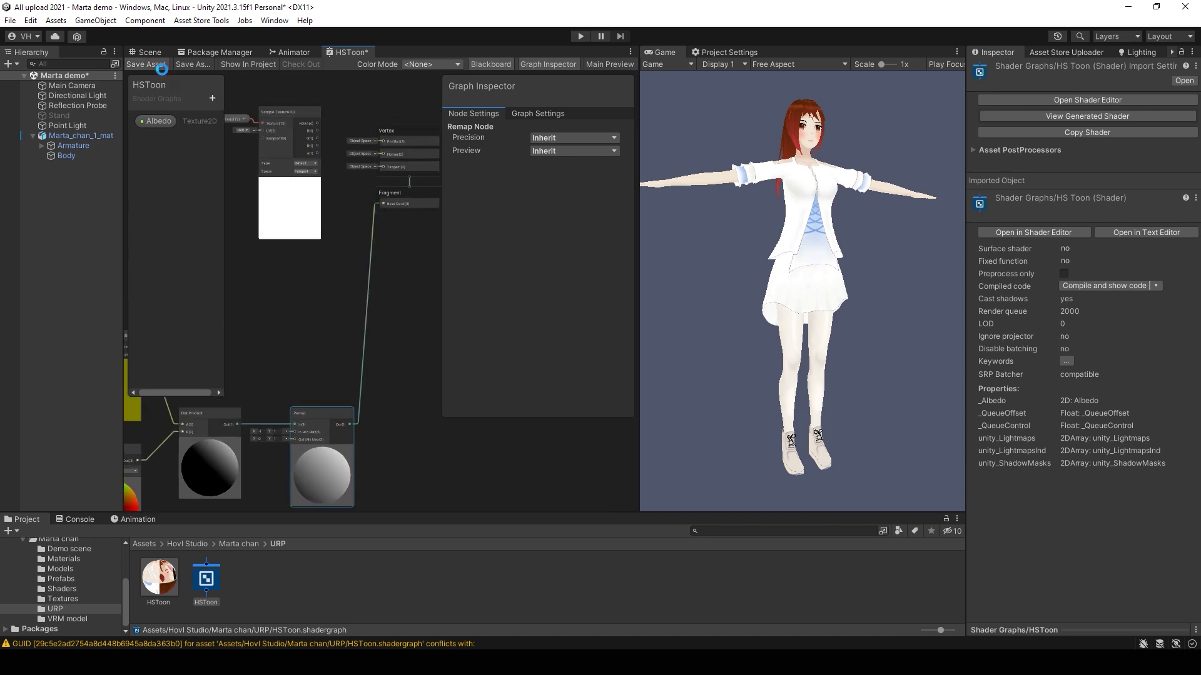
click(162, 67)
Step: Test the shading by rotating the Directional Light around its Y axis, leaving the Y rotation at 108.8
click(74, 96)
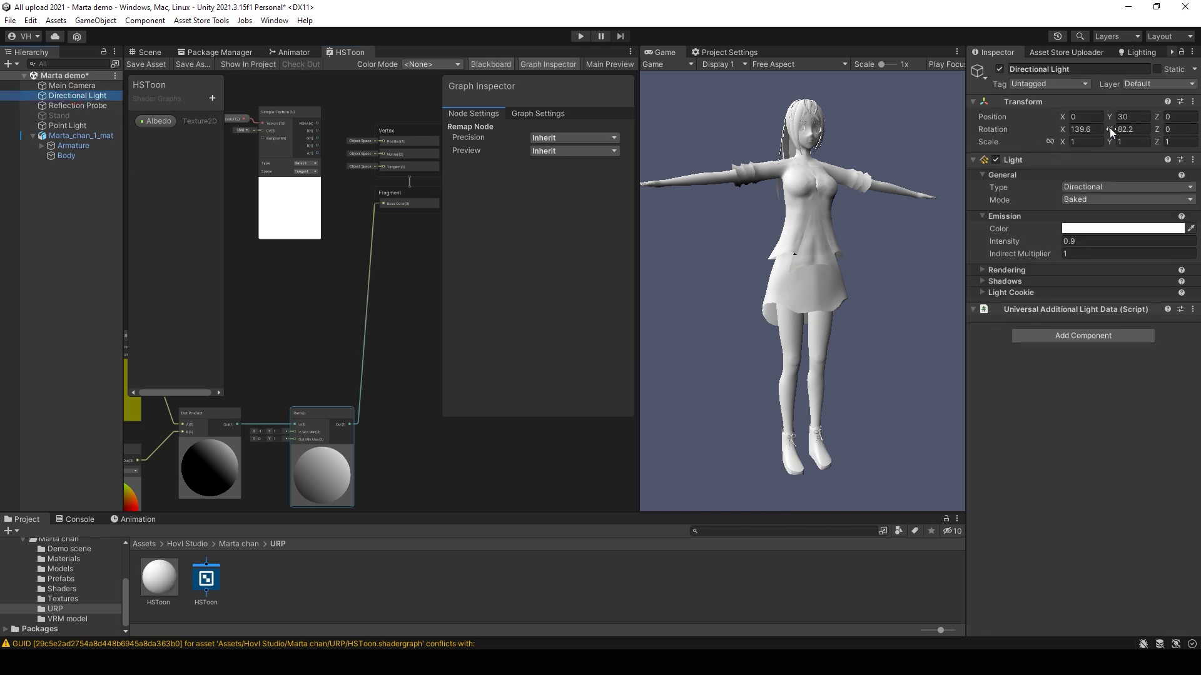
mouse_move(1109, 129)
mouse_down()
mouse_move(976, 131)
mouse_move(537, 204)
mouse_up()
key(ctrl+z)
key(ctrl+z)
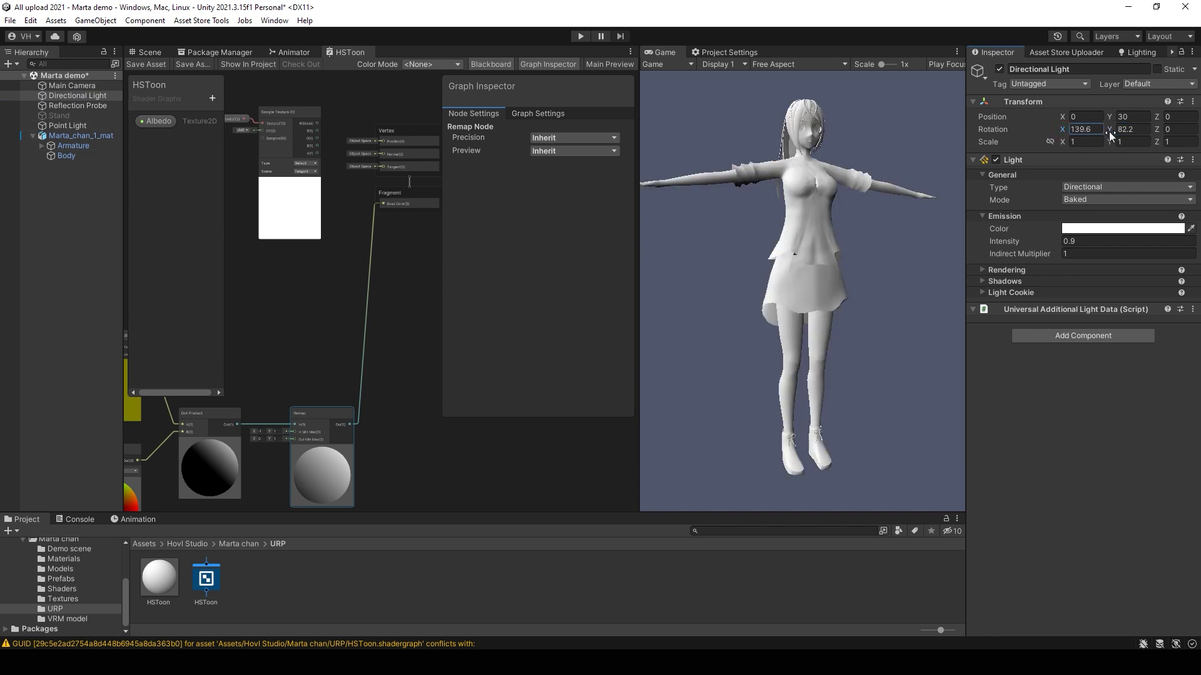
mouse_move(1109, 132)
mouse_down()
mouse_move(347, 201)
mouse_move(1142, 204)
mouse_move(211, 234)
mouse_move(671, 241)
mouse_up()
key(ctrl+z)
Step: Add a Divide node with the Remap output connected to its A input
click(400, 253)
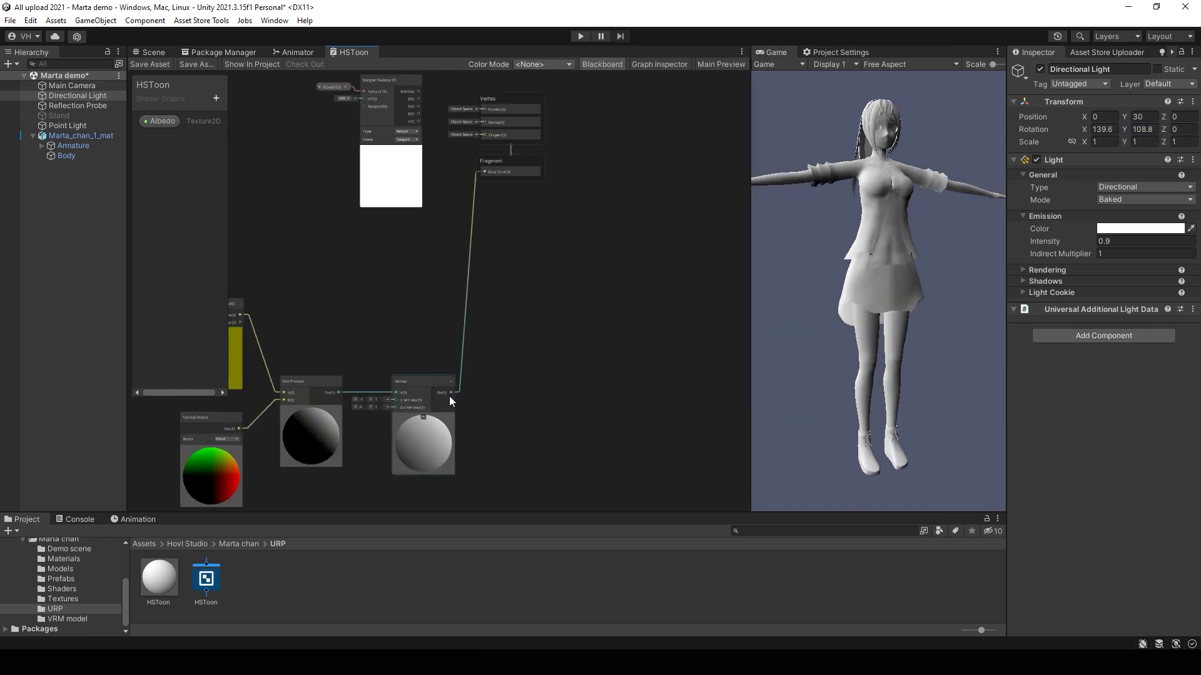
key(space)
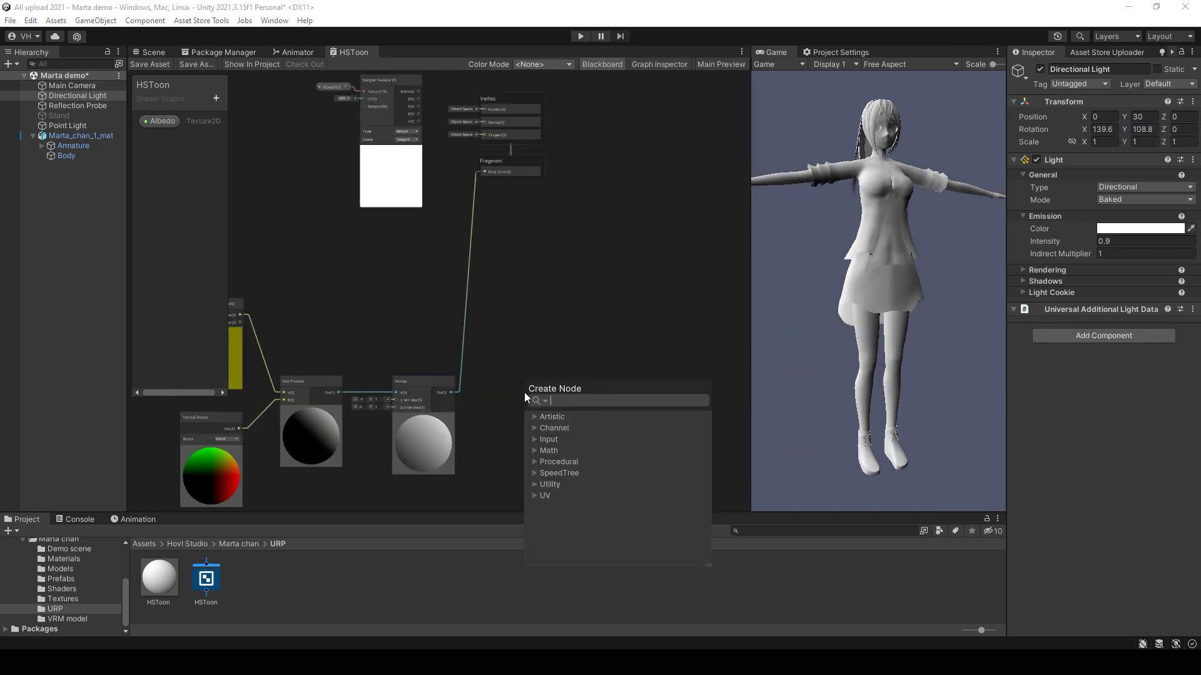
text(divide)
click(592, 496)
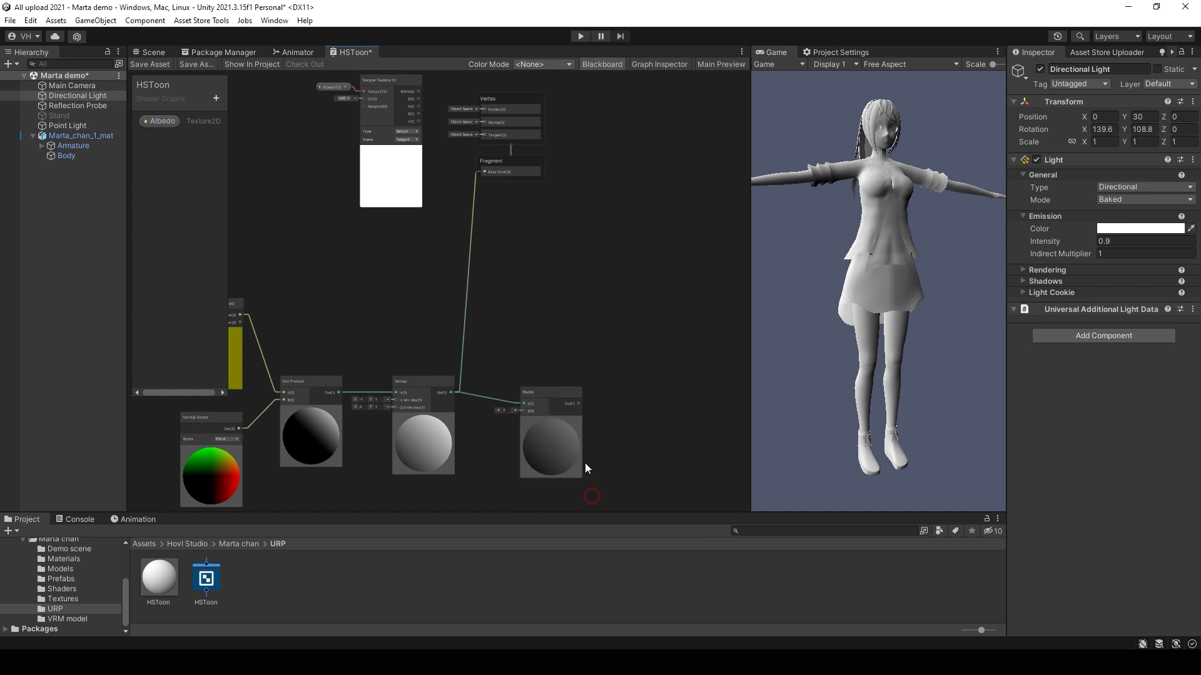
Step: Align the Divide node beside the Remap node and set its B input to 0.5
drag(575, 444, 561, 434)
click(490, 399)
text(0.5)
click(488, 436)
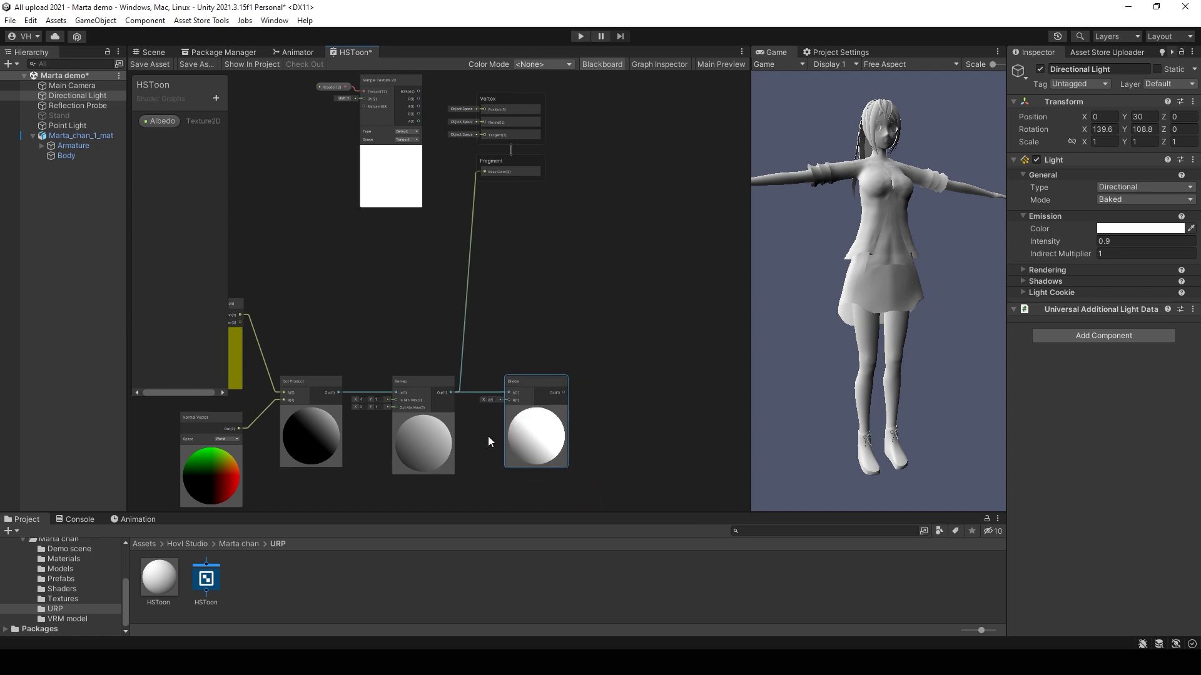
Step: Add a Floor node with the Divide output connected to its In input, and line it up with the chain
scroll(492, 419, up, 3)
scroll(493, 404, down, 4)
scroll(545, 387, up, 2)
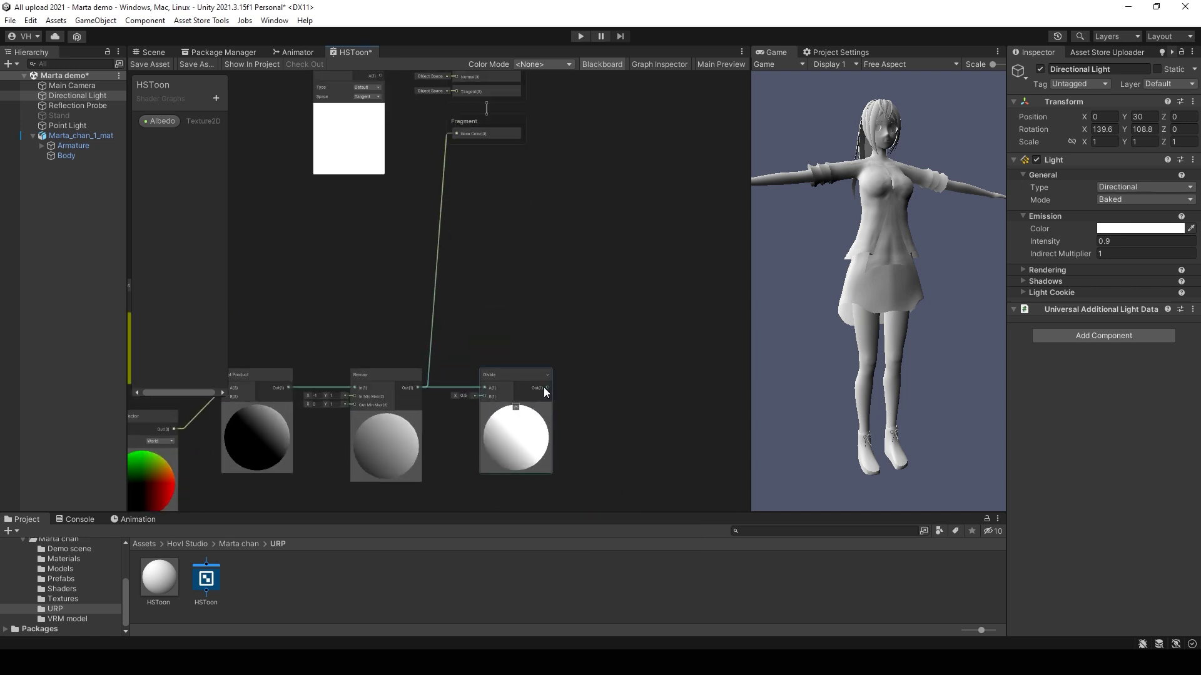
drag(546, 388, 613, 394)
text(floor)
click(643, 434)
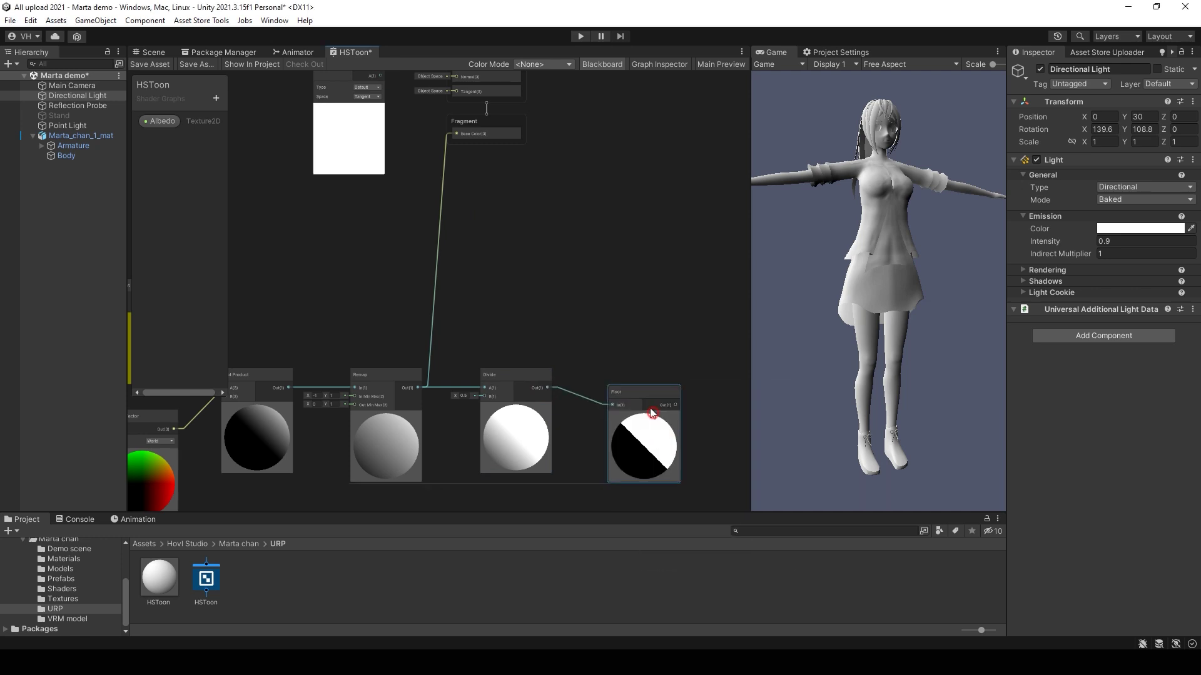
drag(646, 410, 620, 391)
Step: Add a second Remap node with the Floor output connected to its In input
middle_drag(663, 339, 574, 335)
middle_drag(572, 384, 430, 393)
scroll(430, 393, down, 3)
key(space)
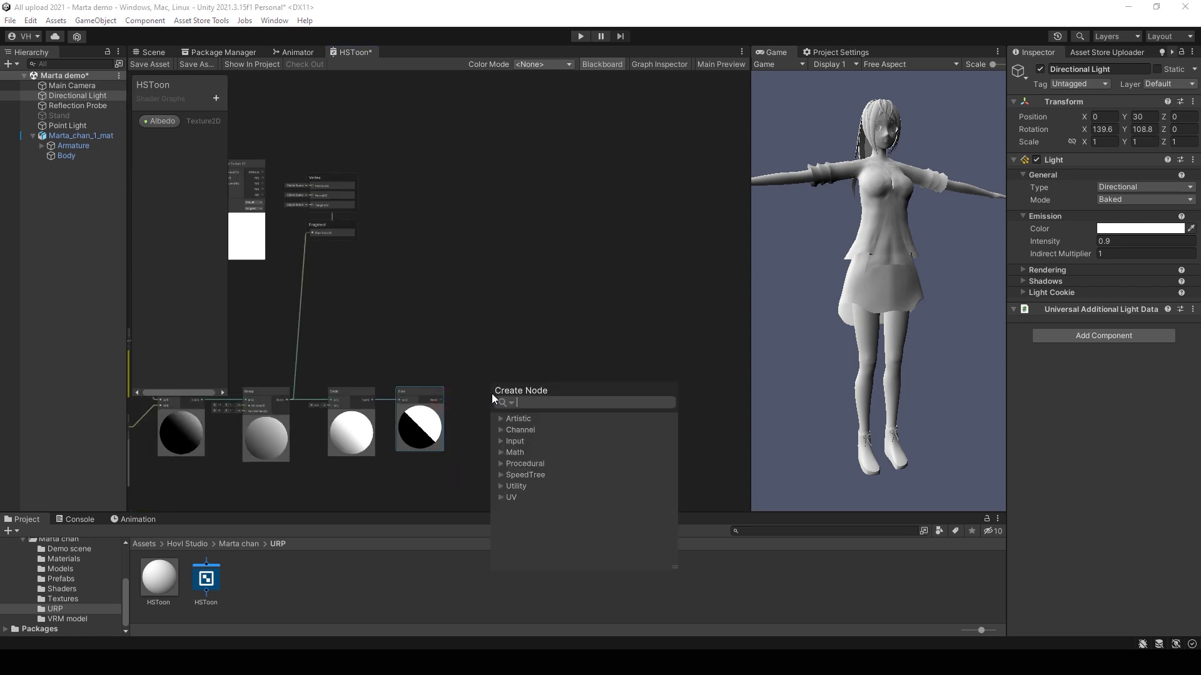
text(rem)
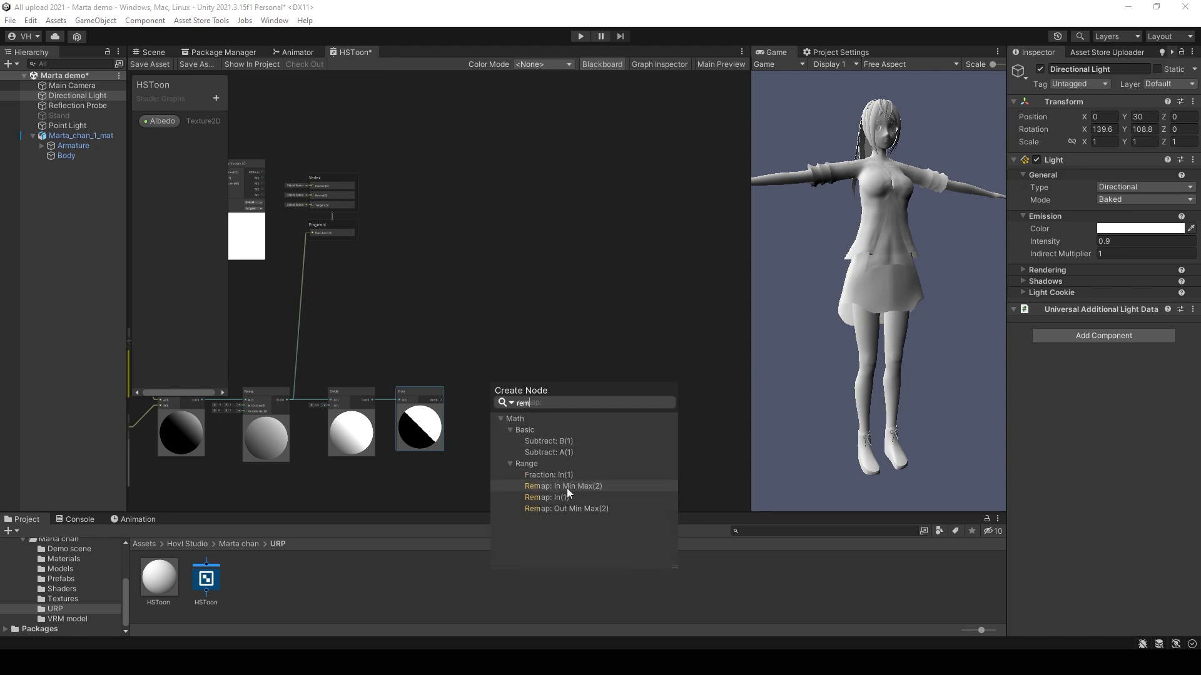
click(562, 496)
scroll(517, 414, up, 5)
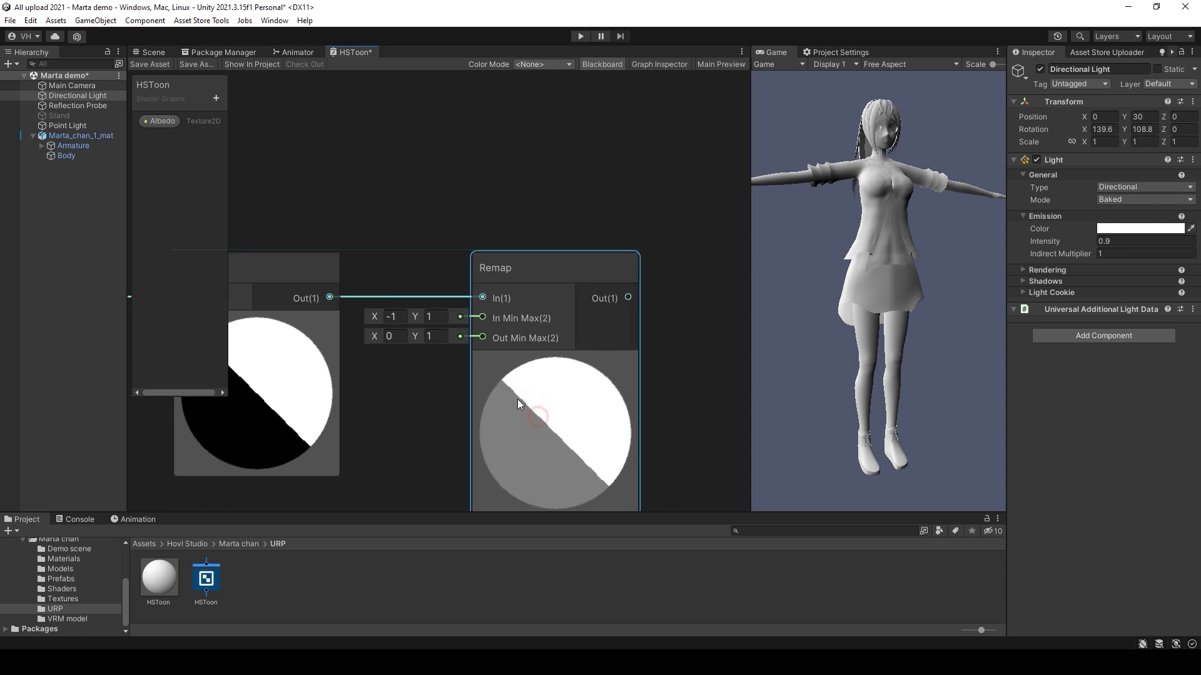
drag(515, 396, 505, 395)
Step: Set the new Remap node's In Min Max X to 0 and Out Min Max X to 0.85
click(379, 316)
text(0)
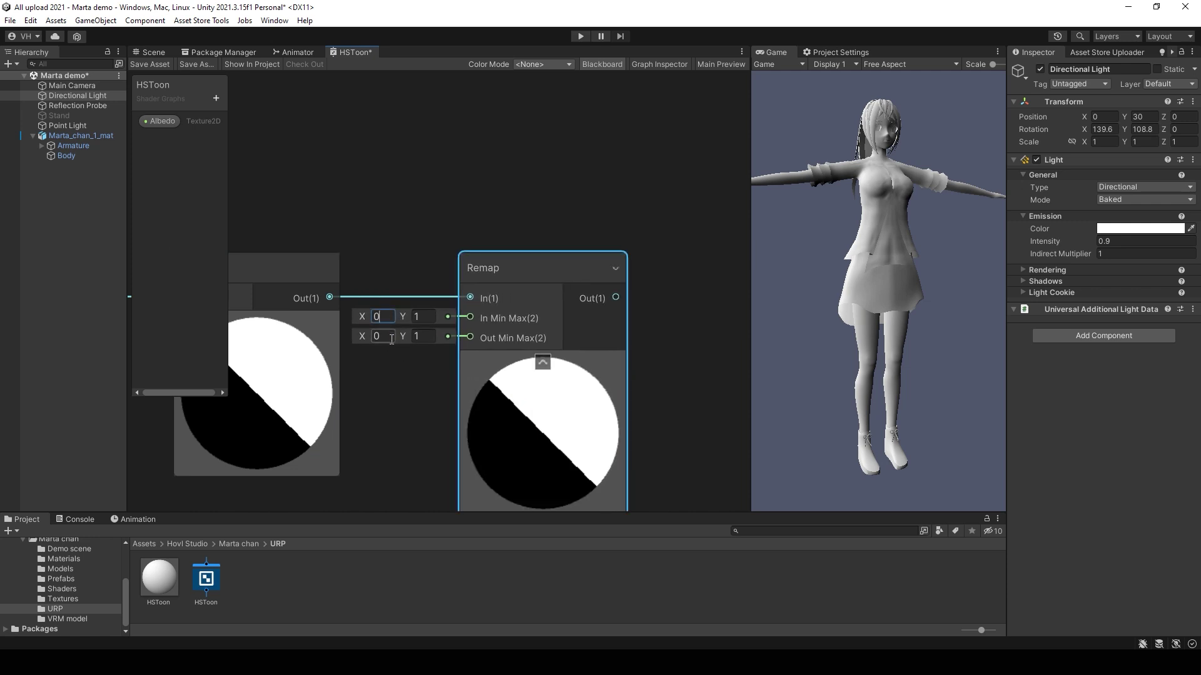
click(392, 336)
text(0.)
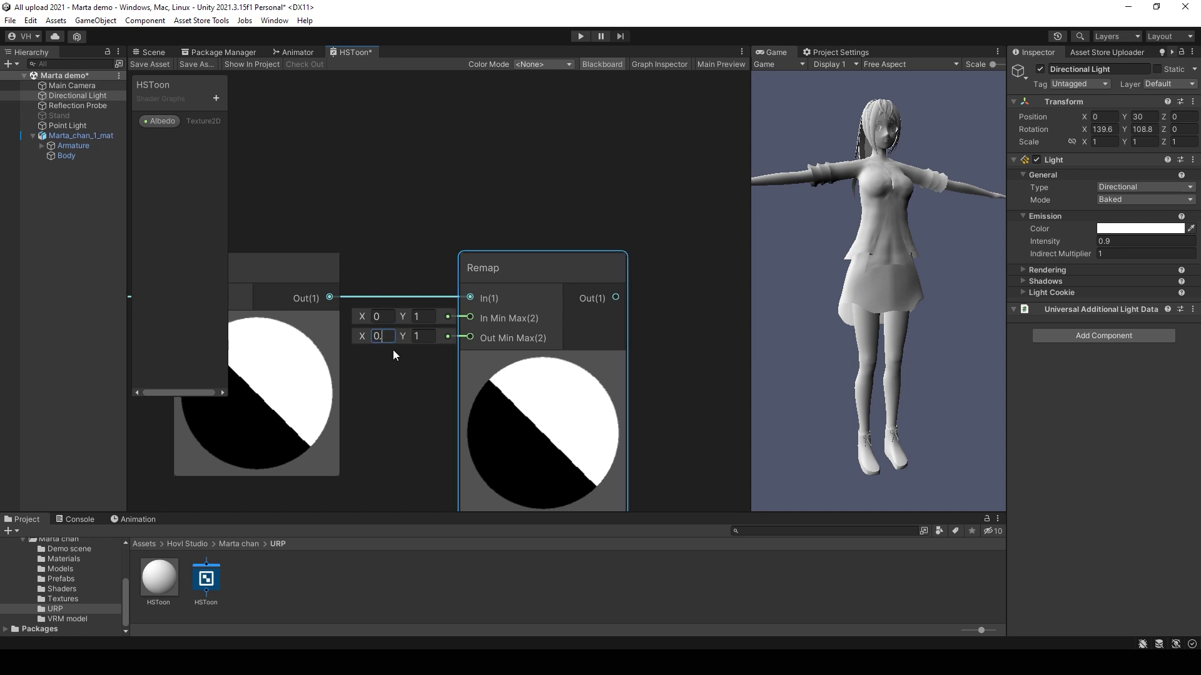
text(85)
Step: Connect the second Remap node's output to the fragment Base Color
scroll(406, 375, down, 3)
scroll(410, 390, down, 2)
click(413, 270)
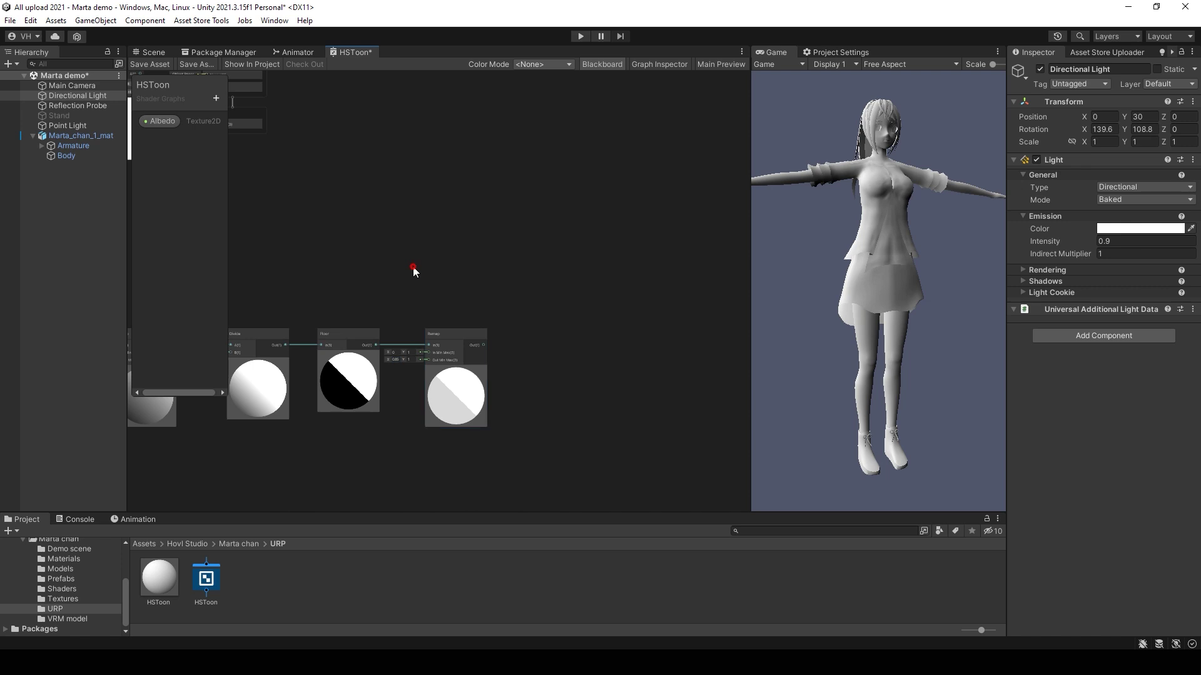
scroll(420, 275, down, 2)
middle_drag(494, 312, 682, 414)
mouse_move(662, 430)
mouse_down()
mouse_move(642, 400)
mouse_move(451, 263)
mouse_up()
Step: Save the shader asset and rotate the Directional Light around its Y axis to 126.54
click(149, 64)
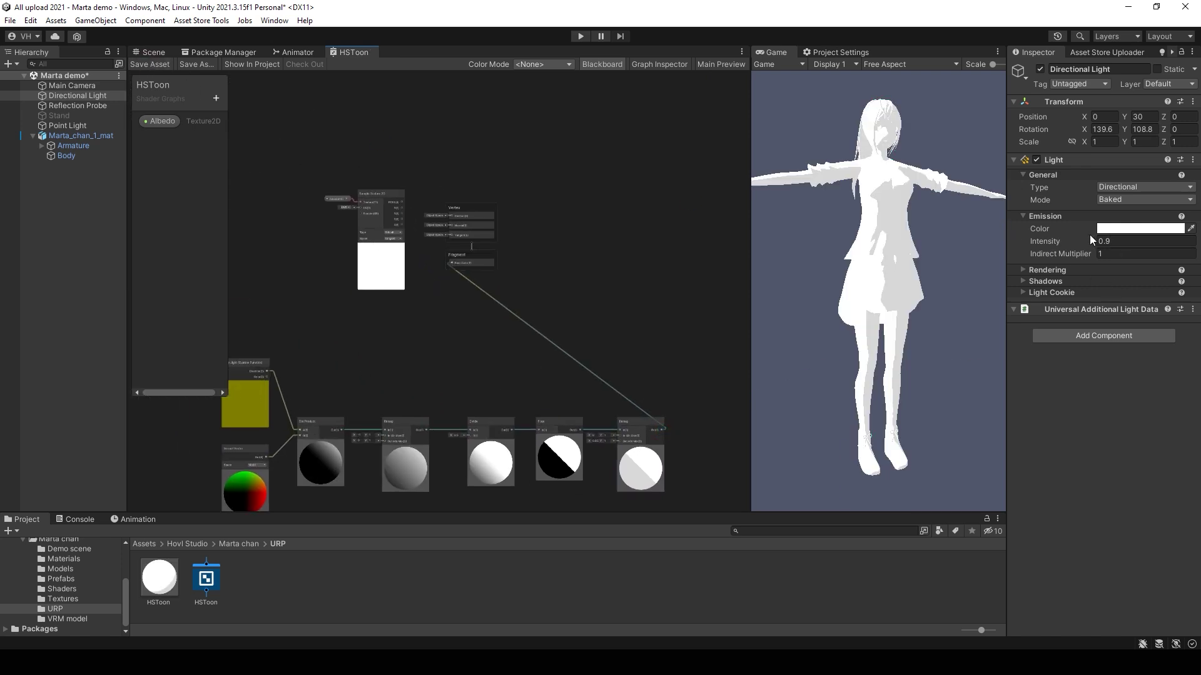
drag(1125, 129, 407, 318)
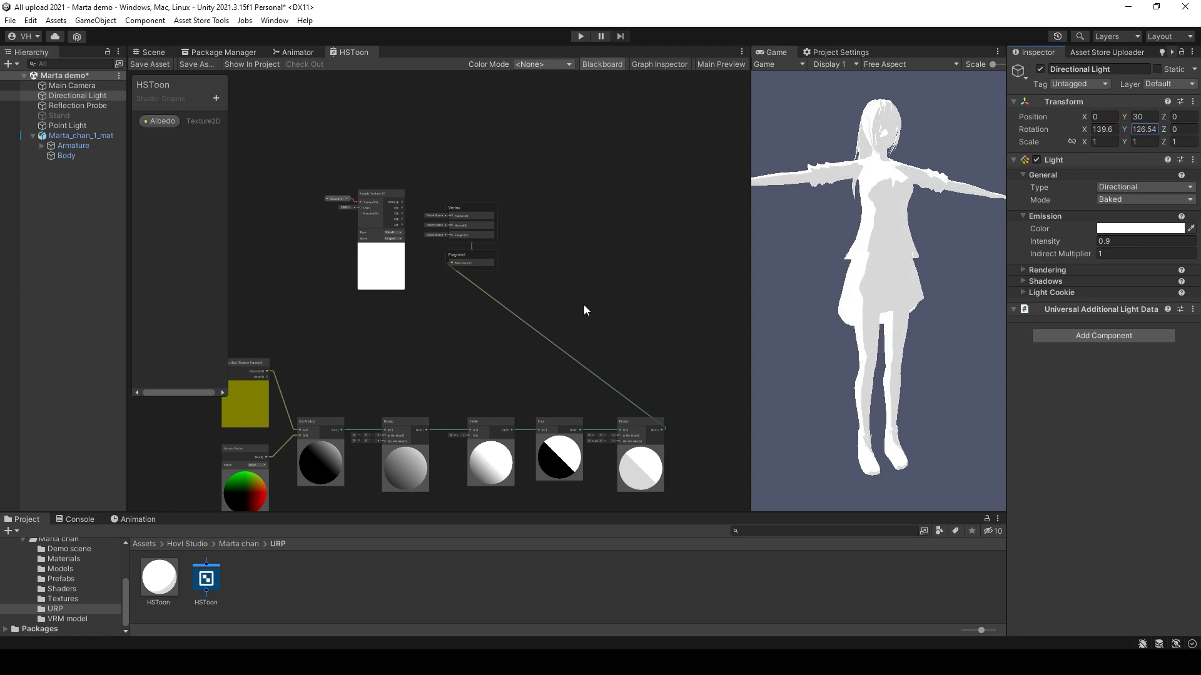
Step: Select the whole lighting node chain and move it so the last Remap node sits below the Sample Texture 2D node
scroll(500, 366, down, 4)
drag(625, 455, 338, 375)
drag(579, 420, 400, 362)
scroll(438, 366, up, 10)
scroll(519, 395, down, 3)
middle_drag(500, 337, 466, 310)
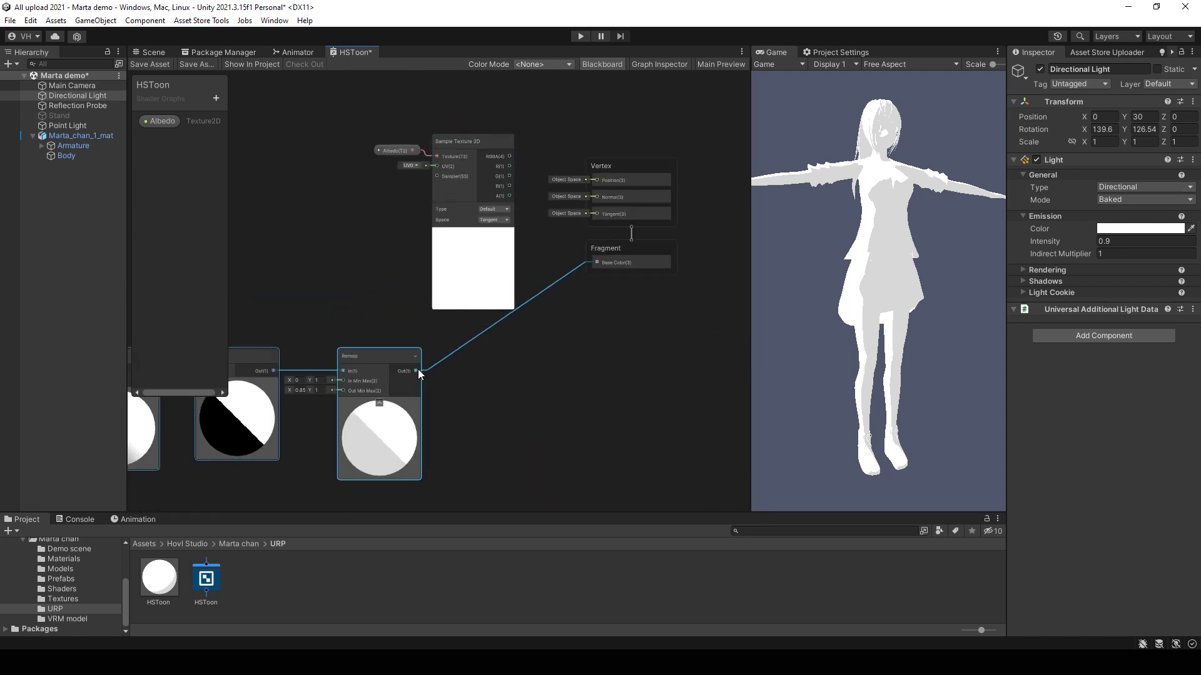
Step: Add a Multiply node combining the last Remap output with the albedo texture's RGBA, and place the texture nodes below the chain
drag(416, 370, 524, 378)
text(multiply)
click(595, 437)
drag(510, 157, 536, 380)
drag(335, 130, 469, 200)
drag(474, 207, 385, 441)
Step: Connect the Multiply output to the fragment Base Color and save the shader asset
middle_drag(626, 210, 591, 318)
drag(571, 237, 561, 231)
click(150, 65)
Step: Try a different Y rotation and an intensity of 0.3 on the Directional Light, undoing both changes
drag(1125, 129, 1163, 129)
key(ctrl+z)
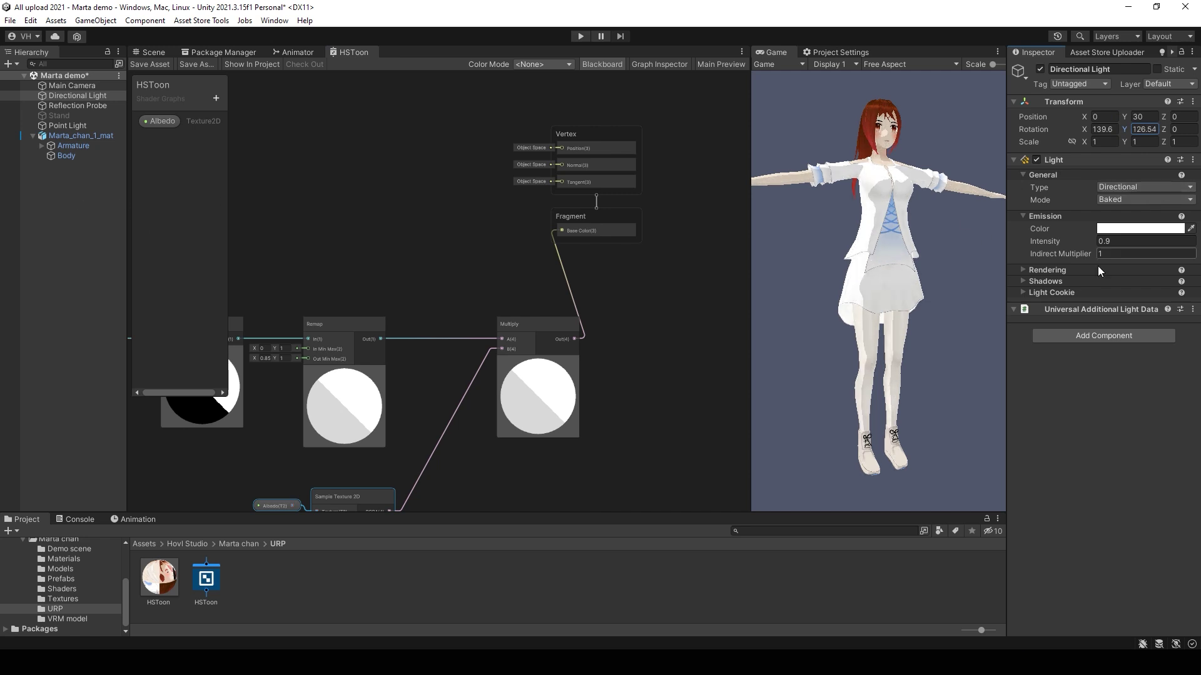
click(1089, 241)
drag(1091, 241, 1087, 241)
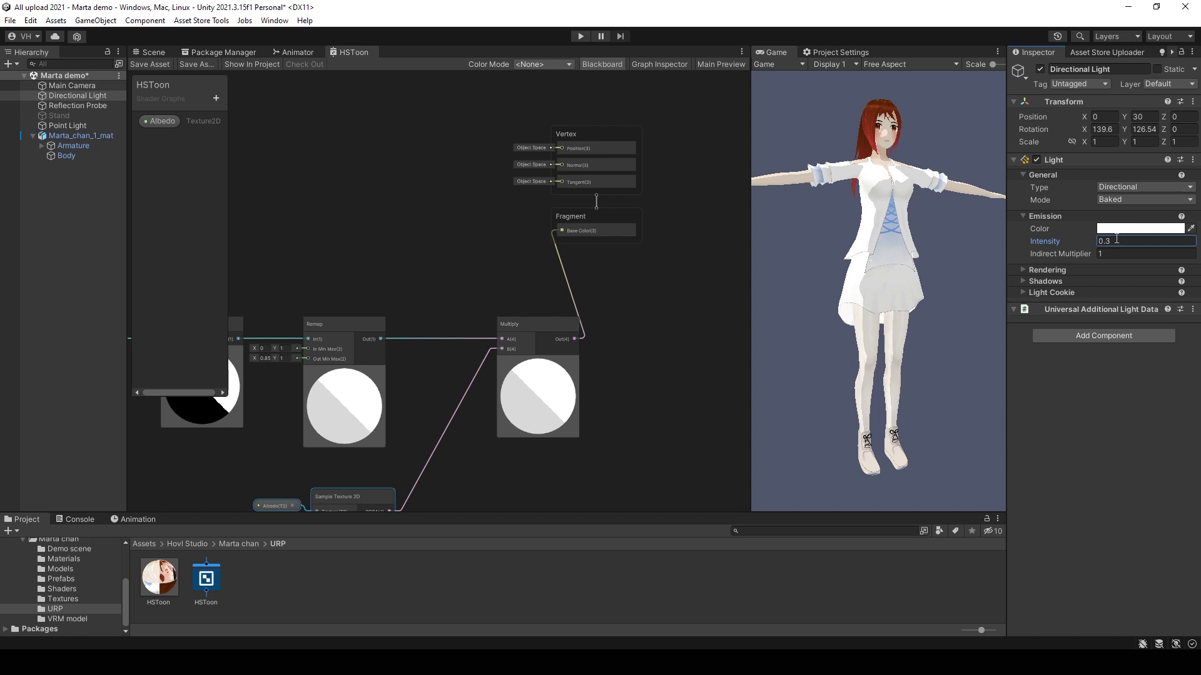
key(ctrl+z)
Step: Add a second Multiply node with the first Multiply output in A and the main light's color output in B
scroll(553, 275, down, 4)
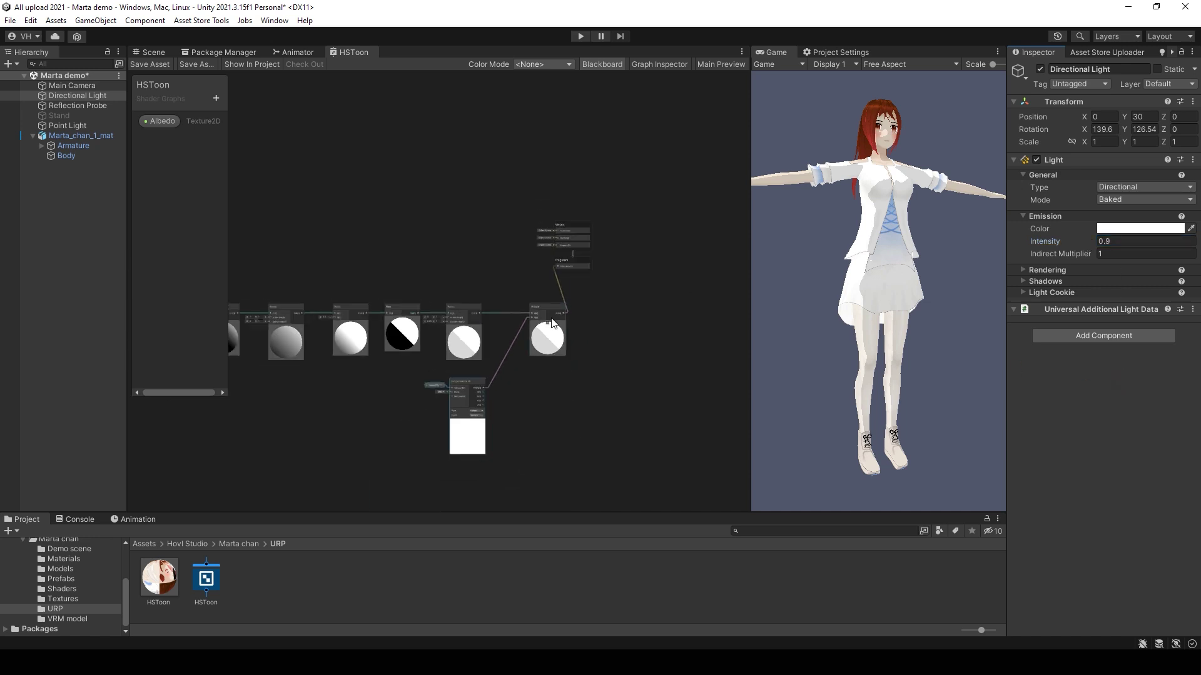
scroll(546, 276, up, 5)
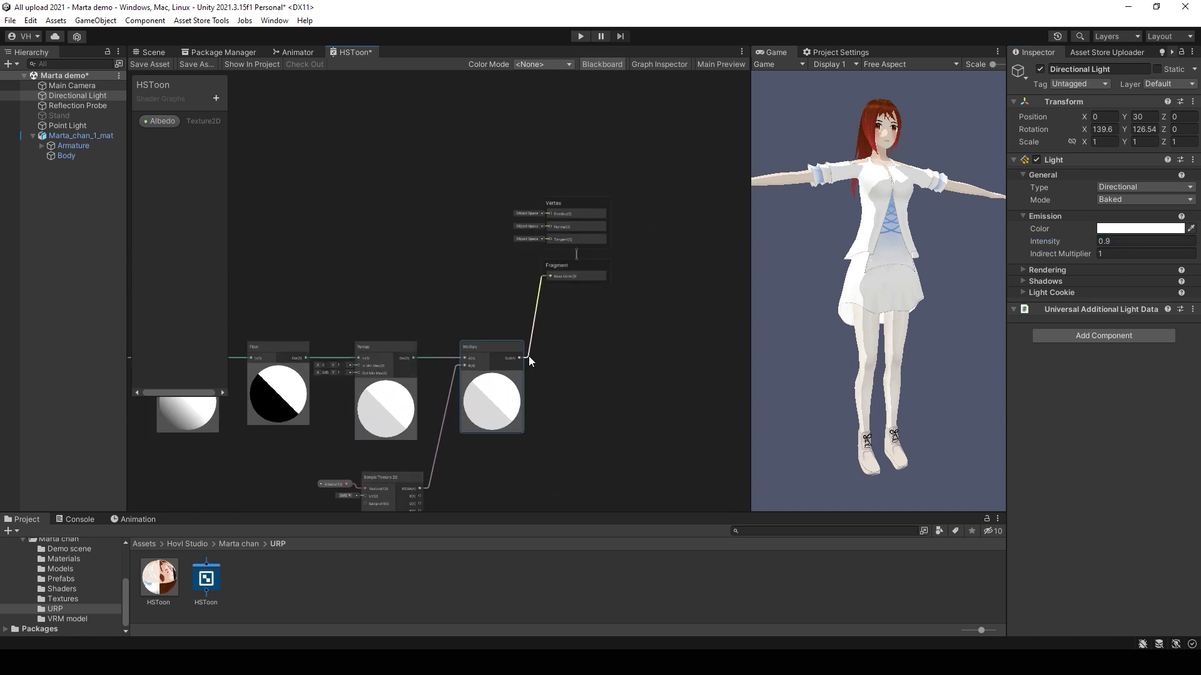
drag(523, 358, 465, 257)
text(mul)
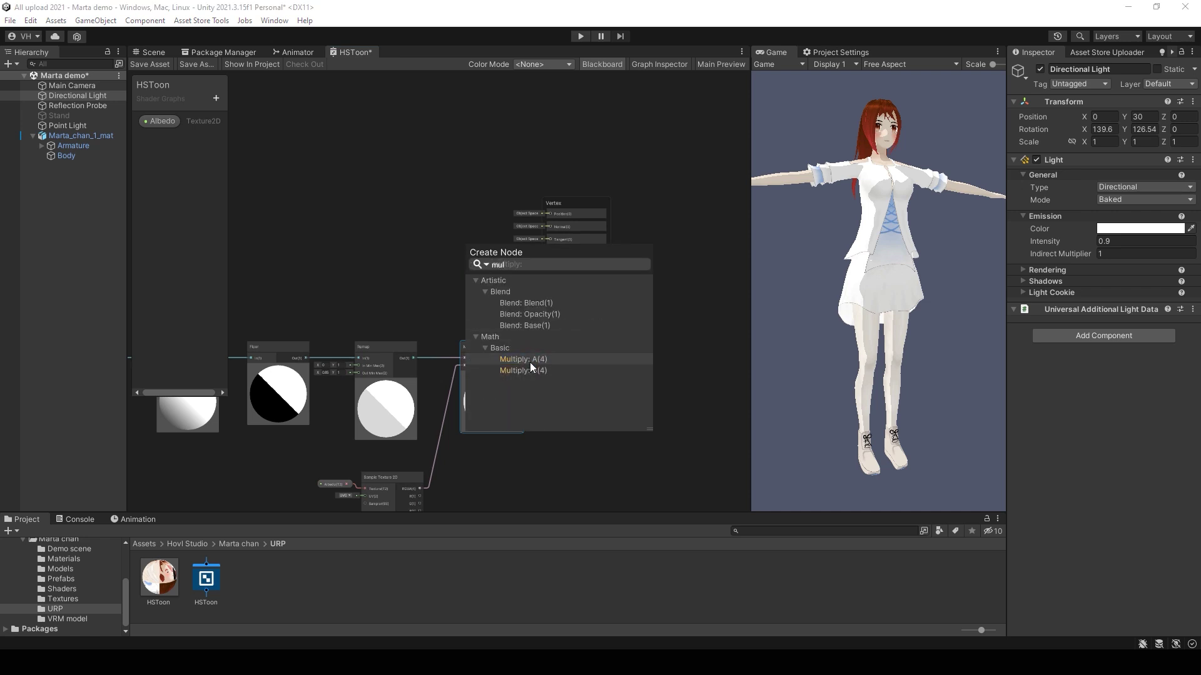
double_click(530, 358)
middle_drag(418, 302, 656, 355)
scroll(657, 355, down, 4)
scroll(400, 363, up, 5)
drag(323, 319, 594, 288)
Step: Connect the second Multiply node's output to the fragment Base Color and save the shader asset
scroll(599, 319, down, 1)
middle_drag(599, 327, 458, 337)
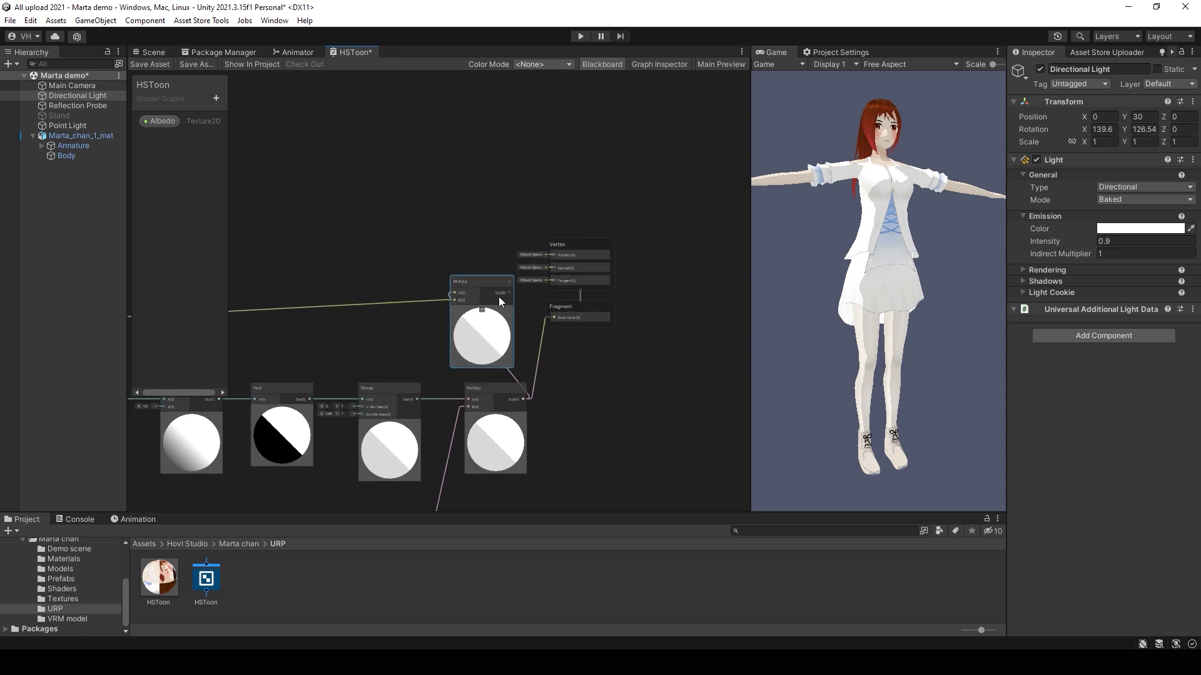
drag(509, 293, 552, 316)
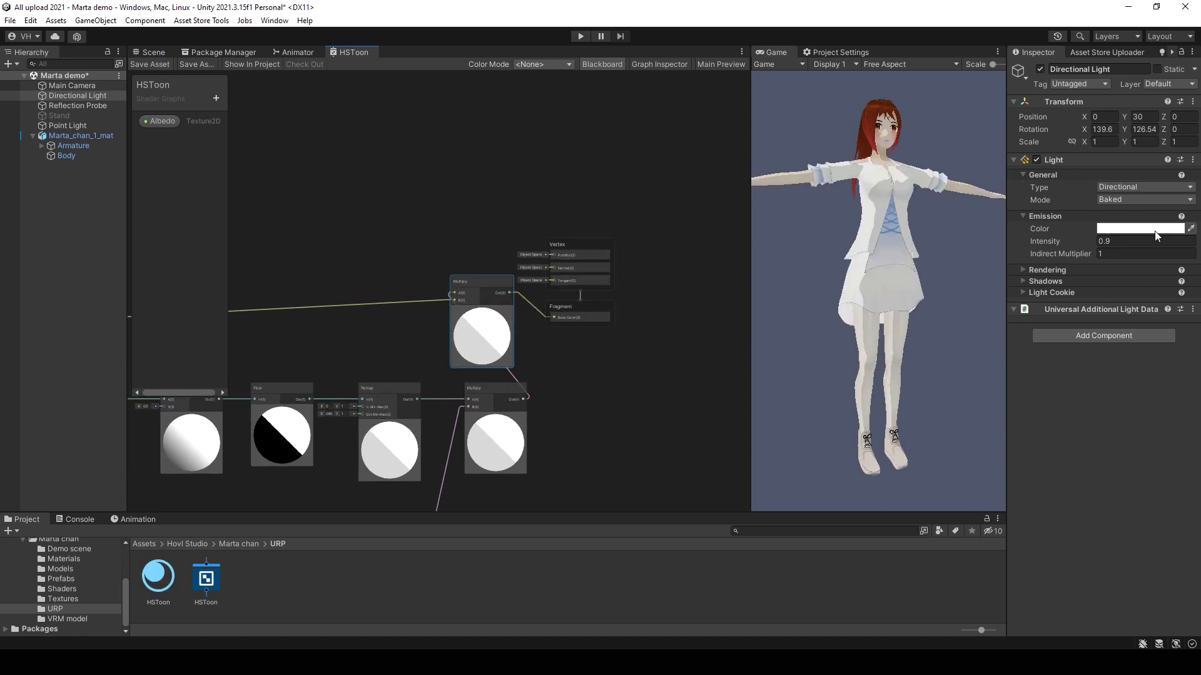
Step: Test the shader by varying the Directional Light's intensity, undoing that change, and rotating the light around its Y axis
mouse_move(1085, 247)
mouse_down()
mouse_move(1067, 242)
mouse_move(1082, 242)
mouse_up()
key(ctrl+z)
drag(1127, 129, 216, 209)
Step: Create a URP unlit shader graph named HSOutline in the URP folder
click(302, 570)
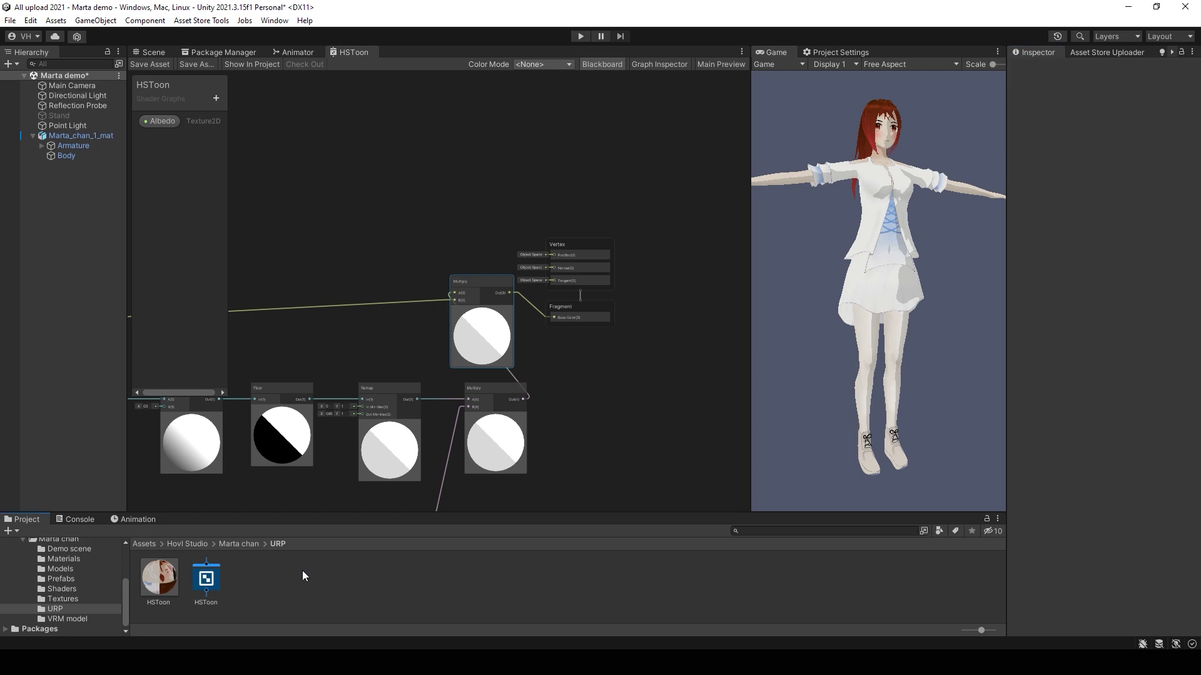
right_click(281, 569)
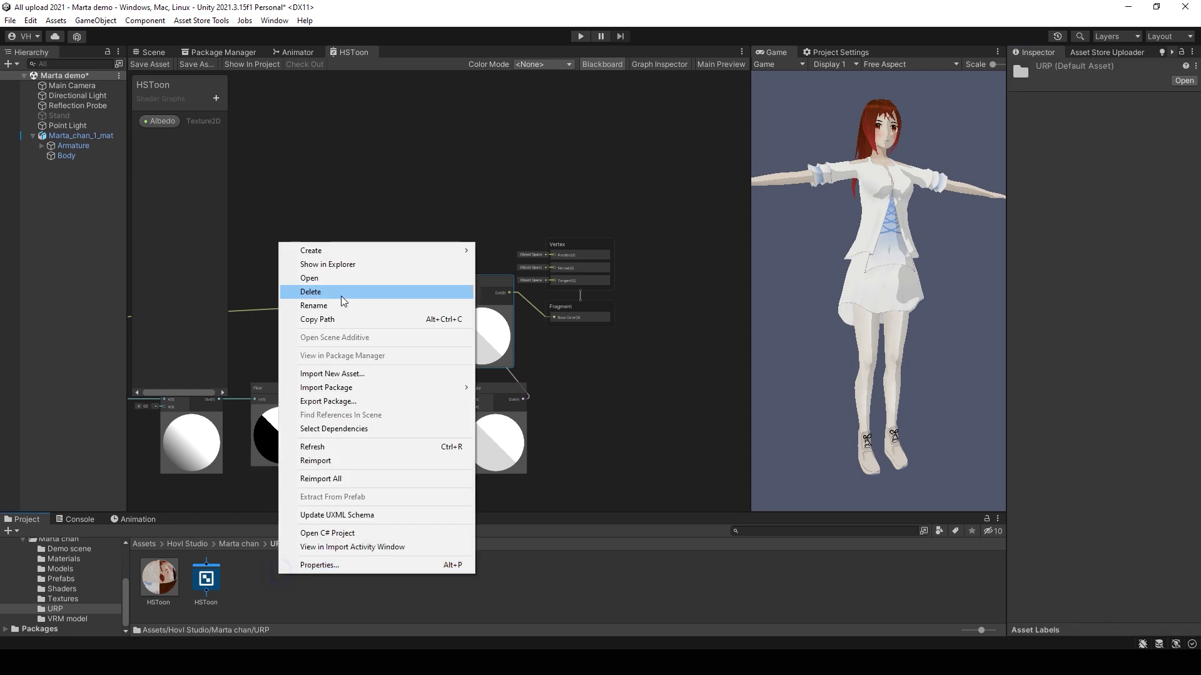
mouse_move(313, 250)
mouse_move(528, 86)
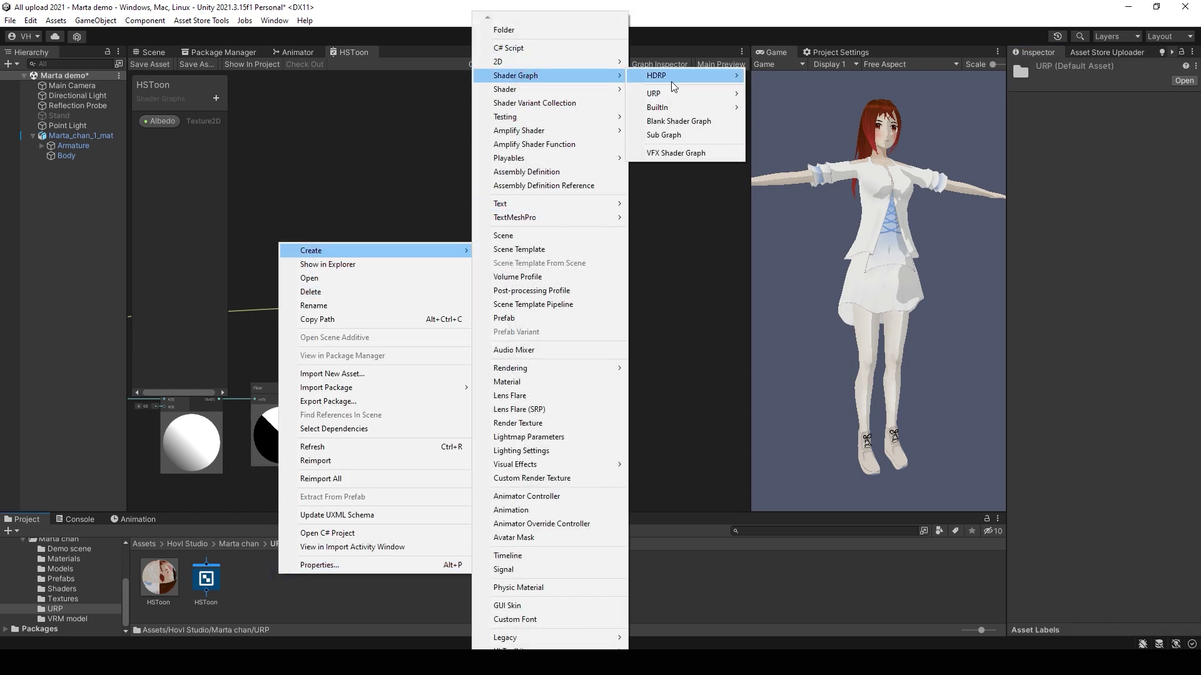
mouse_move(664, 91)
click(738, 101)
text(HSOutline)
key(Return)
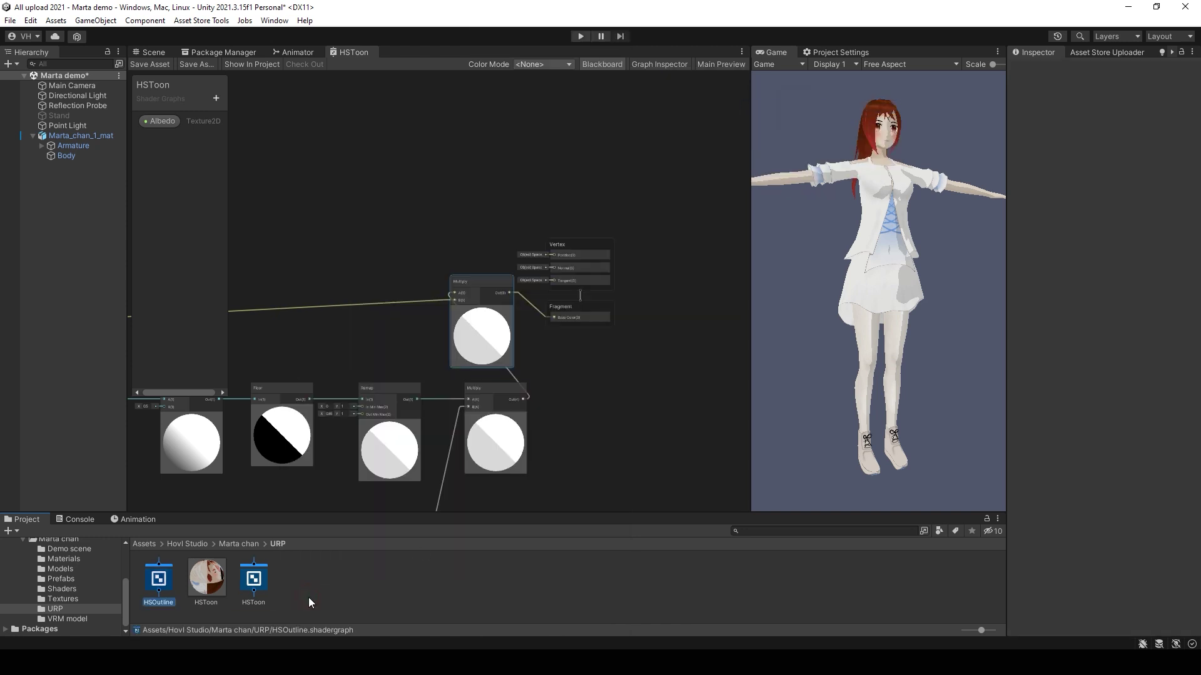
Step: Open HSOutline in the shader editor, set its Render Face to Back and save the asset
click(1089, 100)
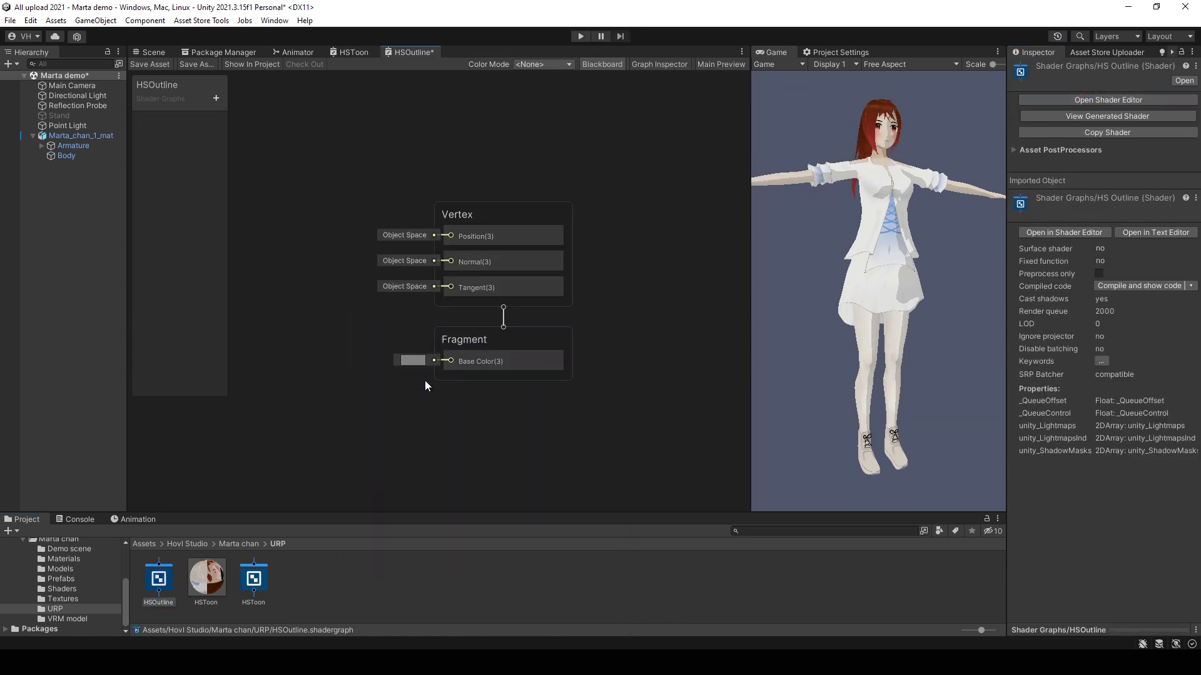
scroll(426, 377, up, 2)
click(669, 65)
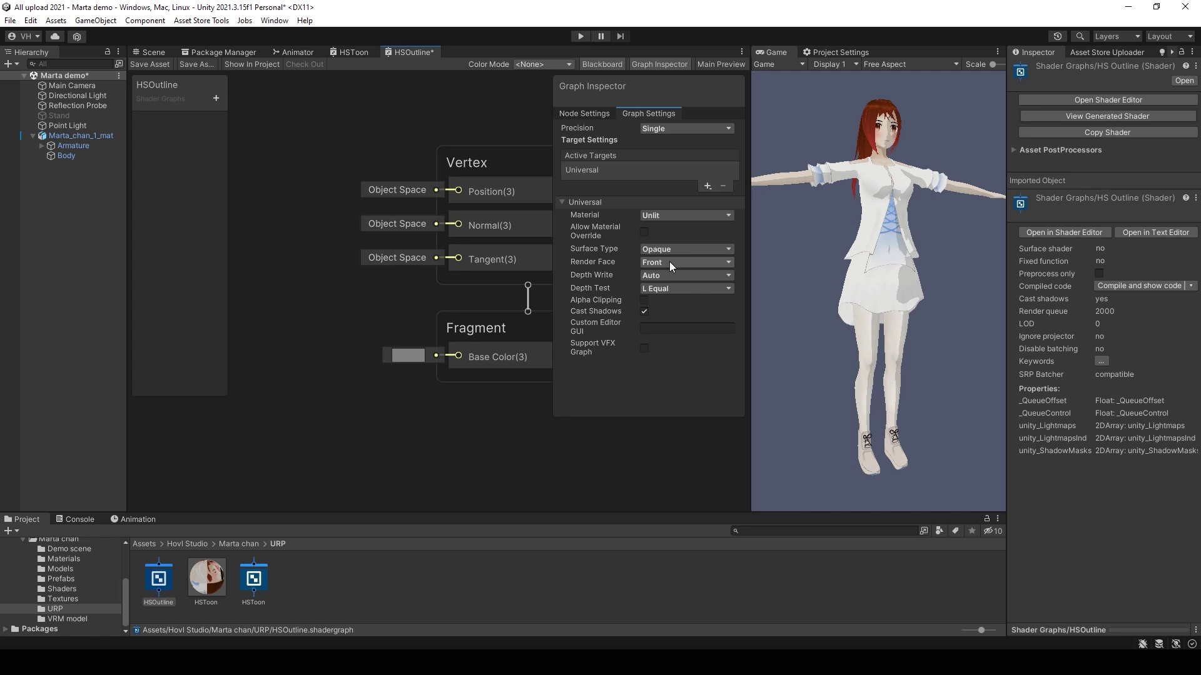
click(668, 262)
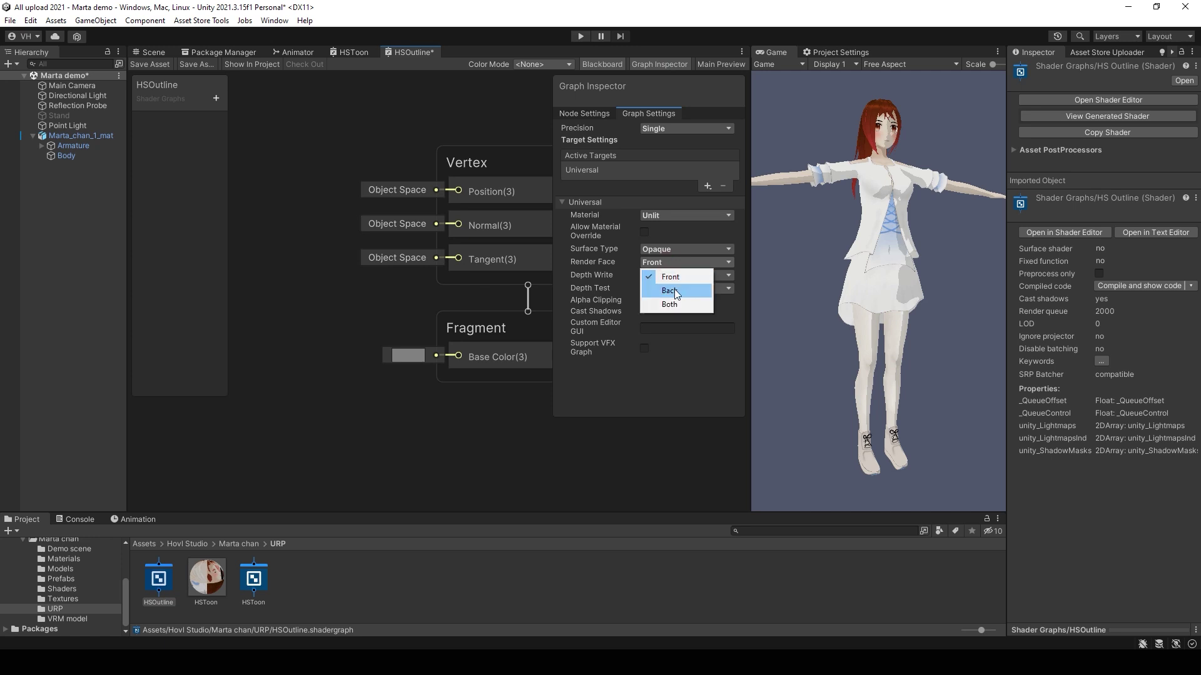
click(676, 291)
click(150, 63)
Step: Create an HSOutline material from the HSOutline shader graph
right_click(168, 568)
mouse_move(206, 242)
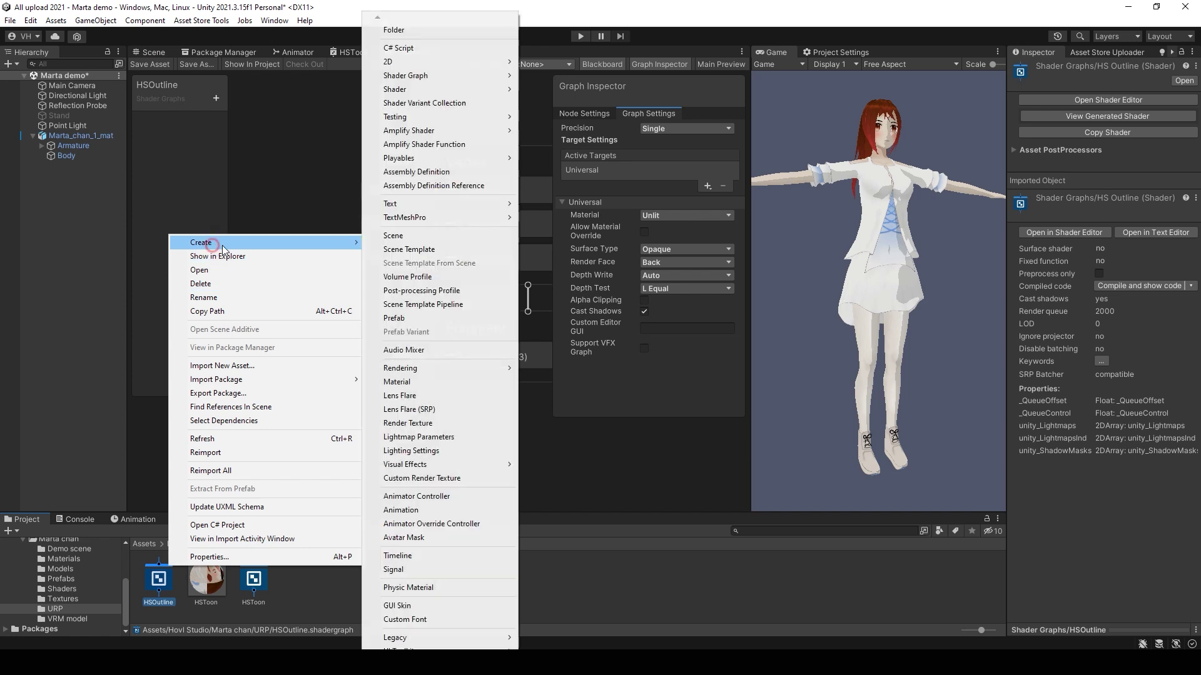
click(410, 382)
click(362, 581)
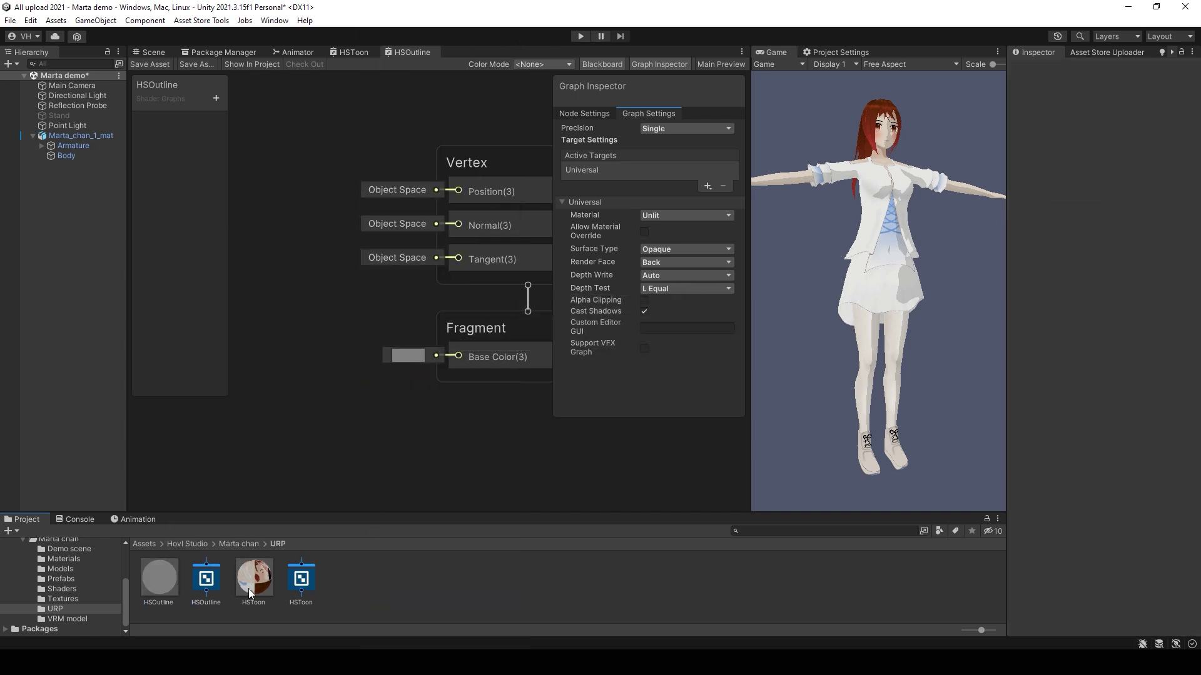
Step: Add a Color property to HSOutline, connect it to the fragment Base Color, and save the asset
click(216, 98)
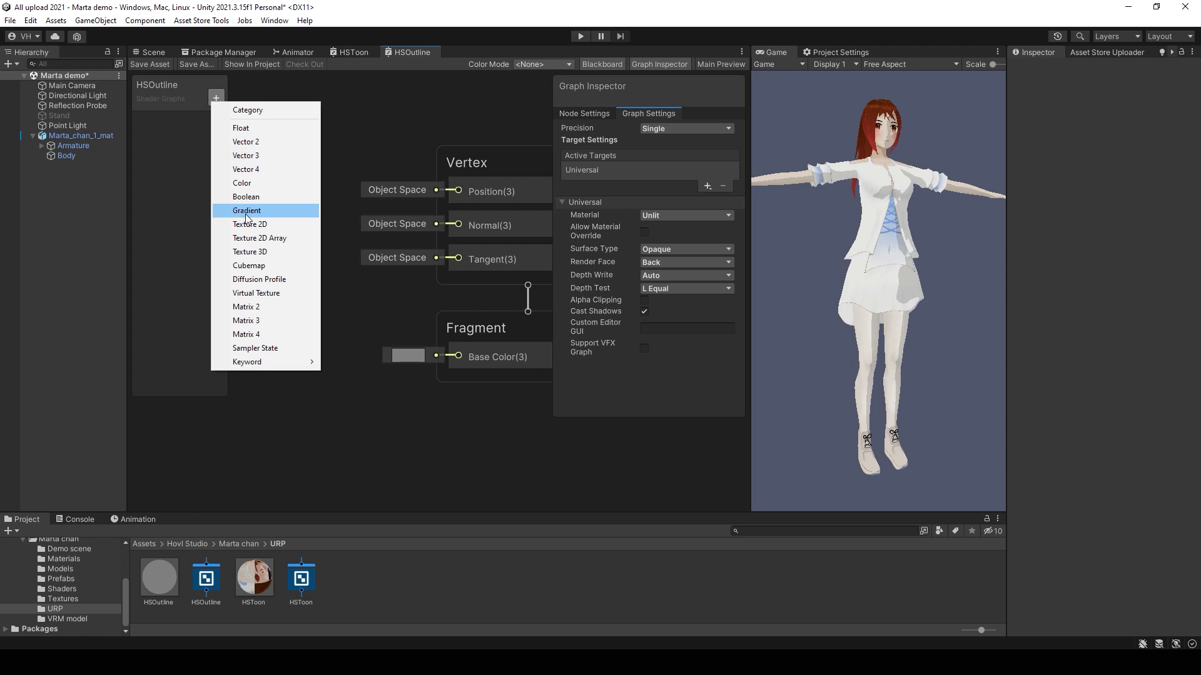
click(252, 184)
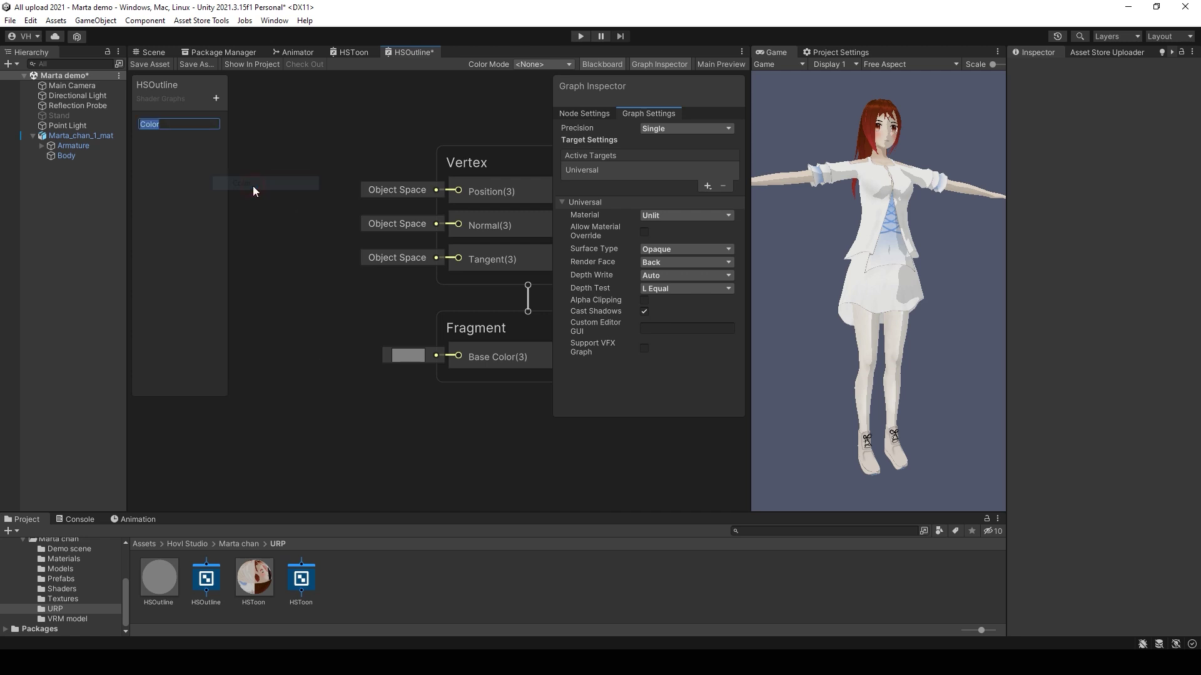
click(172, 151)
drag(159, 123, 463, 356)
click(153, 64)
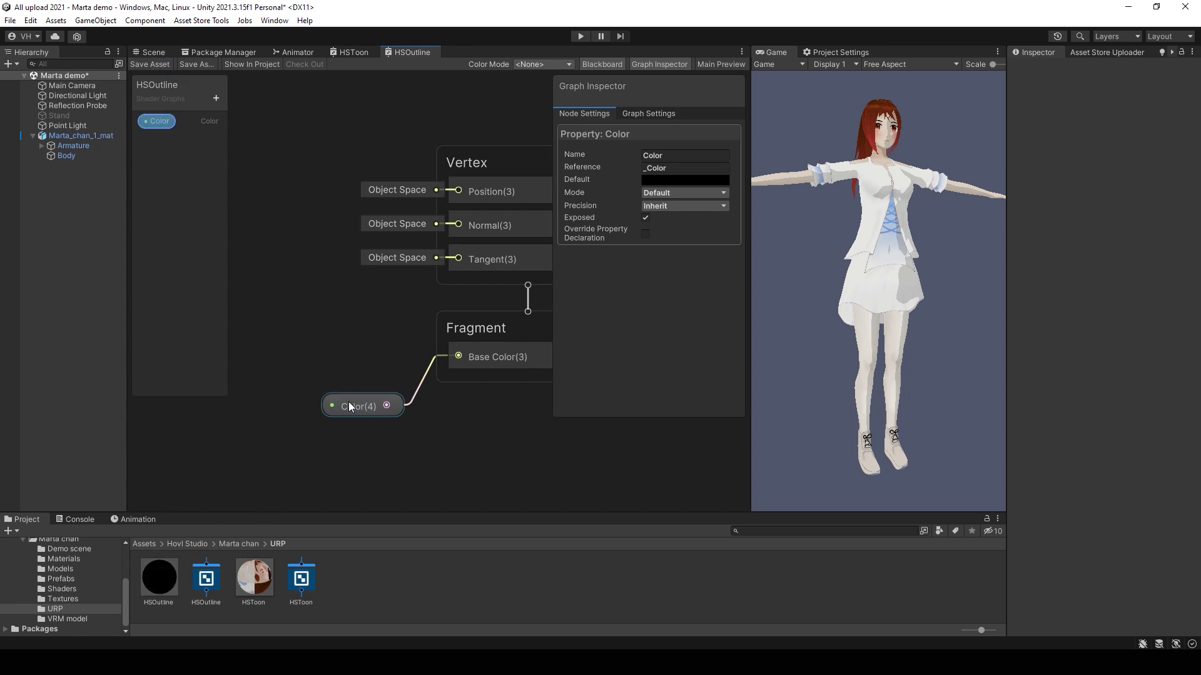
Step: Add a Normal Vector node in the empty area of the HSOutline graph
scroll(342, 376, down, 4)
scroll(372, 335, up, 2)
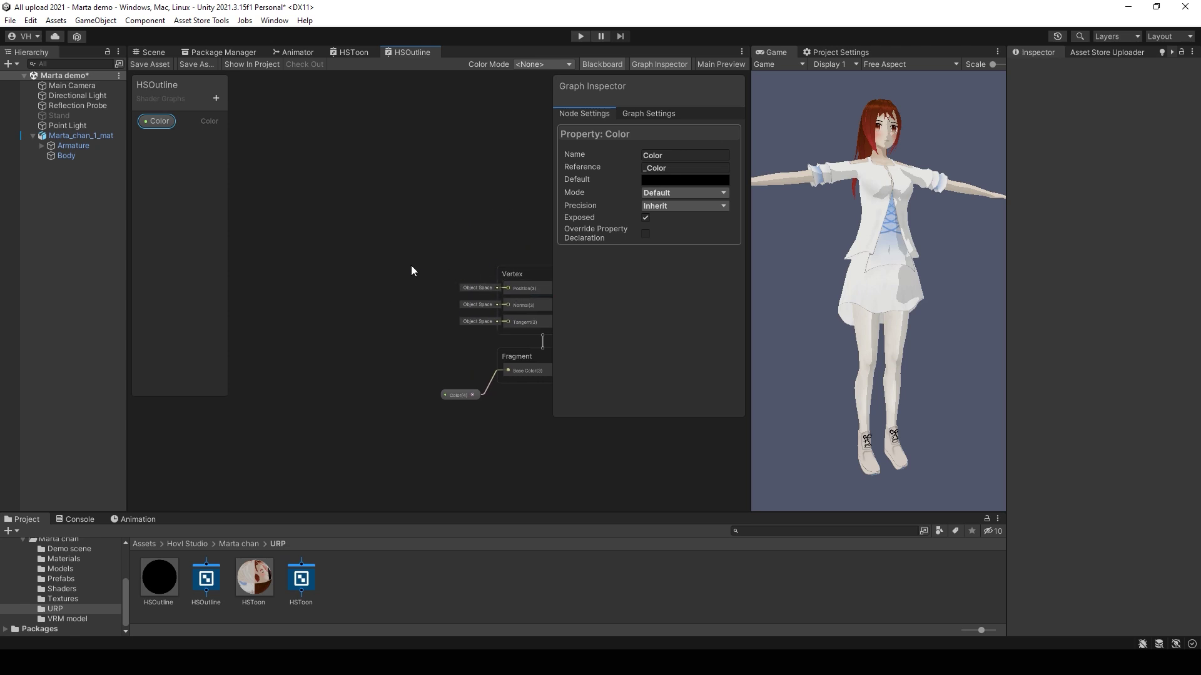
key(ctrl+z)
key(space)
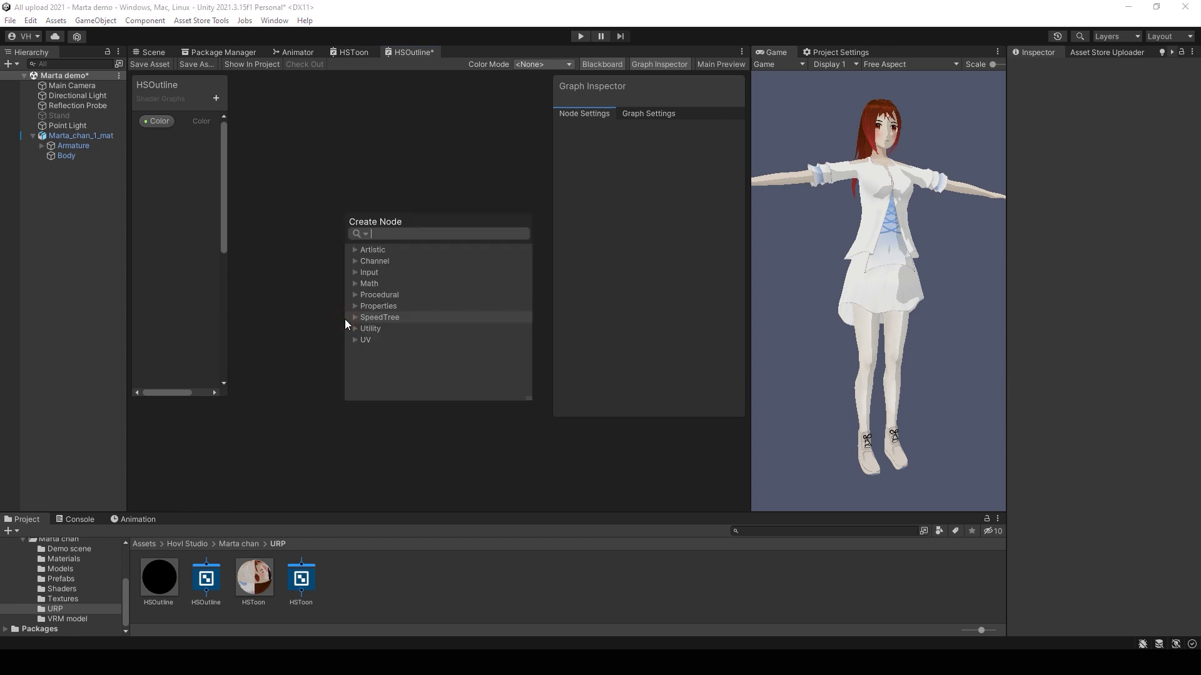
text(normal)
click(419, 332)
scroll(411, 364, up, 3)
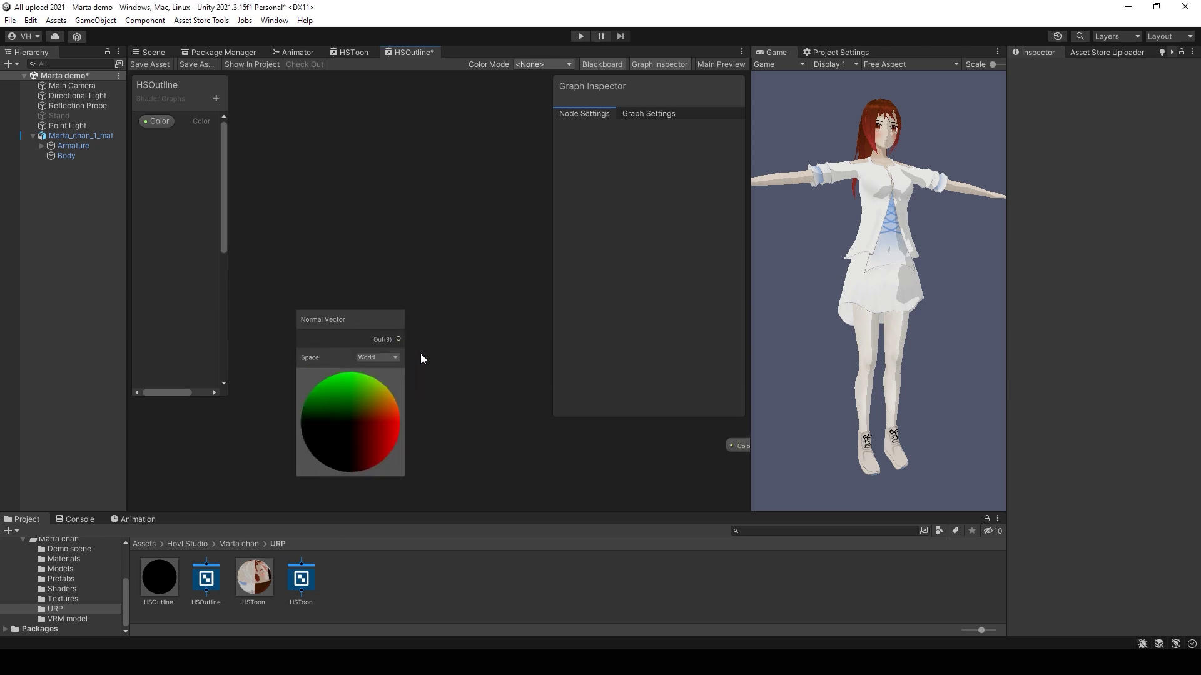
Step: Add a Normalize node fed by the Normal Vector output and place it beside that node
drag(399, 339, 475, 344)
text(normal)
scroll(557, 471, down, 3)
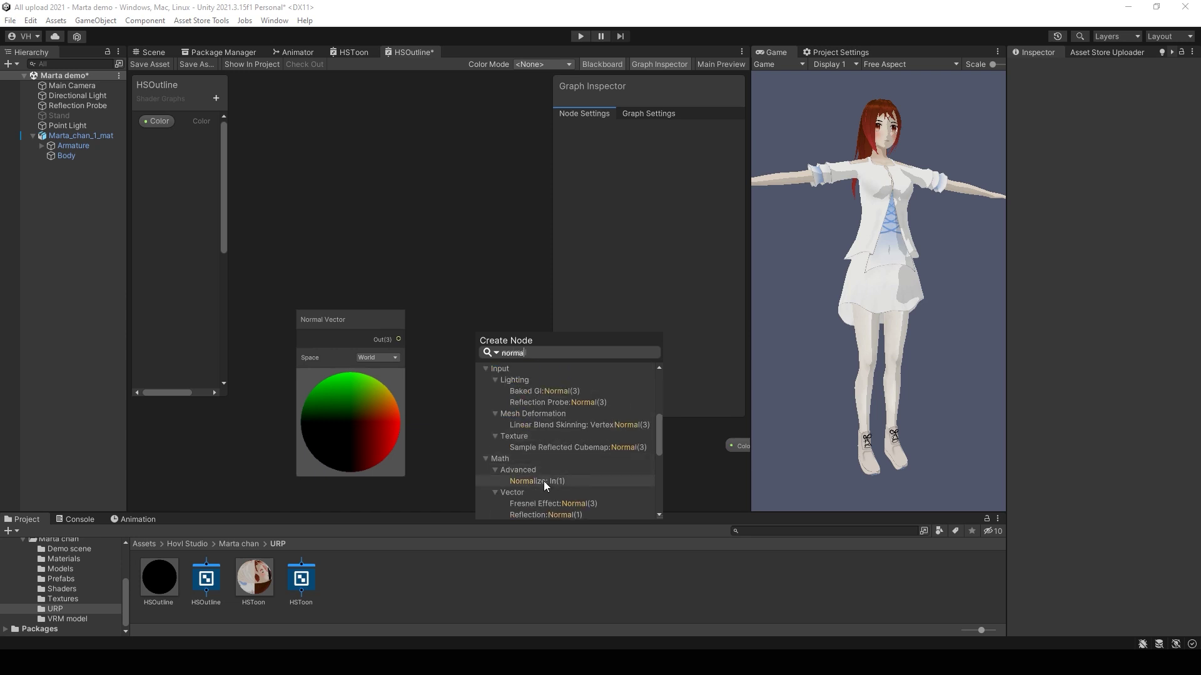
double_click(543, 481)
drag(500, 403, 459, 385)
Step: Add a Multiply node with its A input fed by the Normalize output
middle_drag(499, 435, 349, 437)
scroll(349, 438, down, 2)
drag(371, 362, 443, 365)
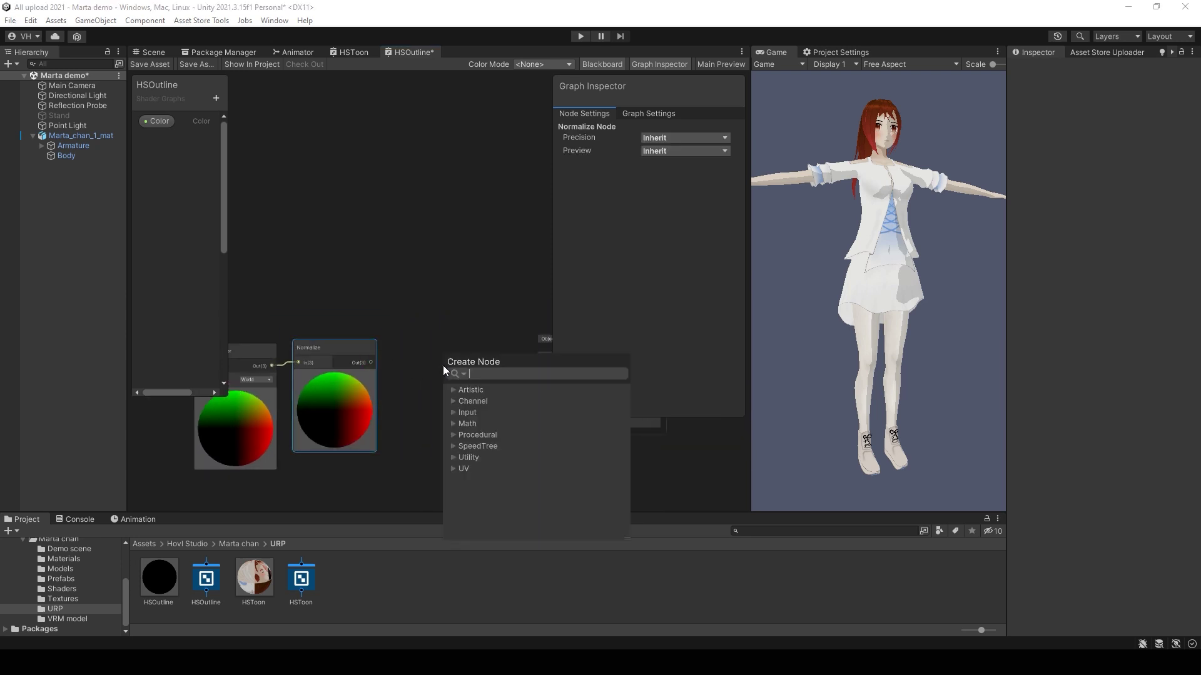
text(mul)
double_click(502, 472)
drag(467, 419, 463, 405)
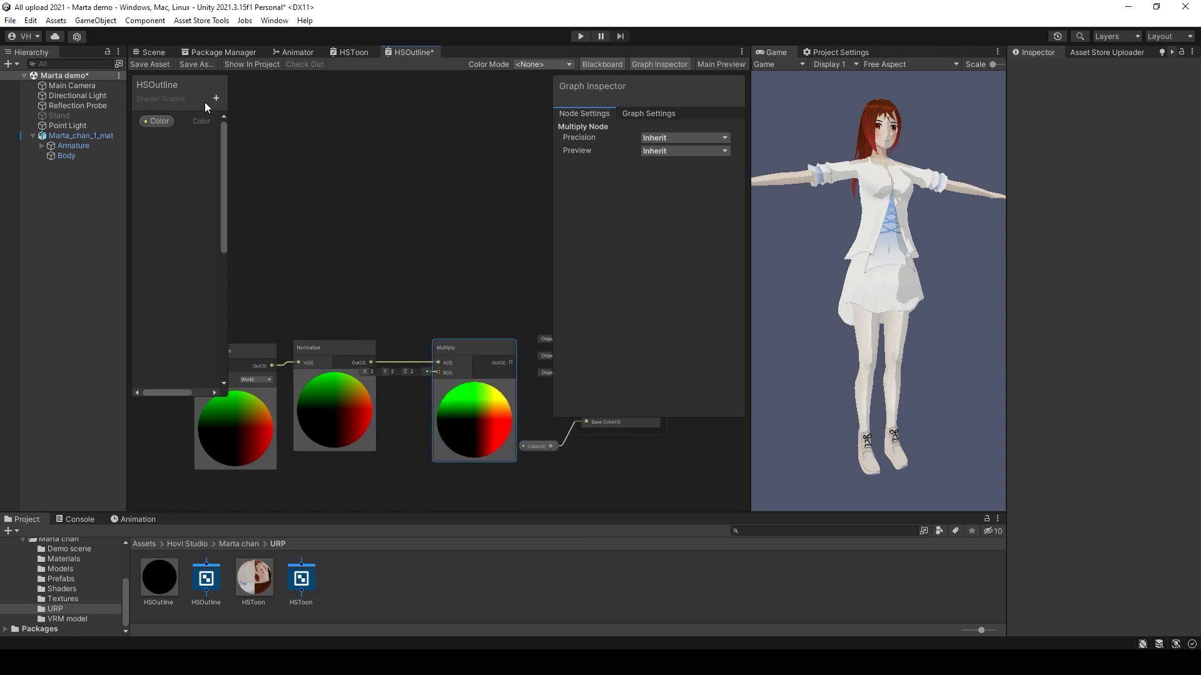
Step: Add a Float property named Outline thickness to HSOutline with a default value of 0.001
click(216, 98)
click(257, 126)
text(Outline thickness)
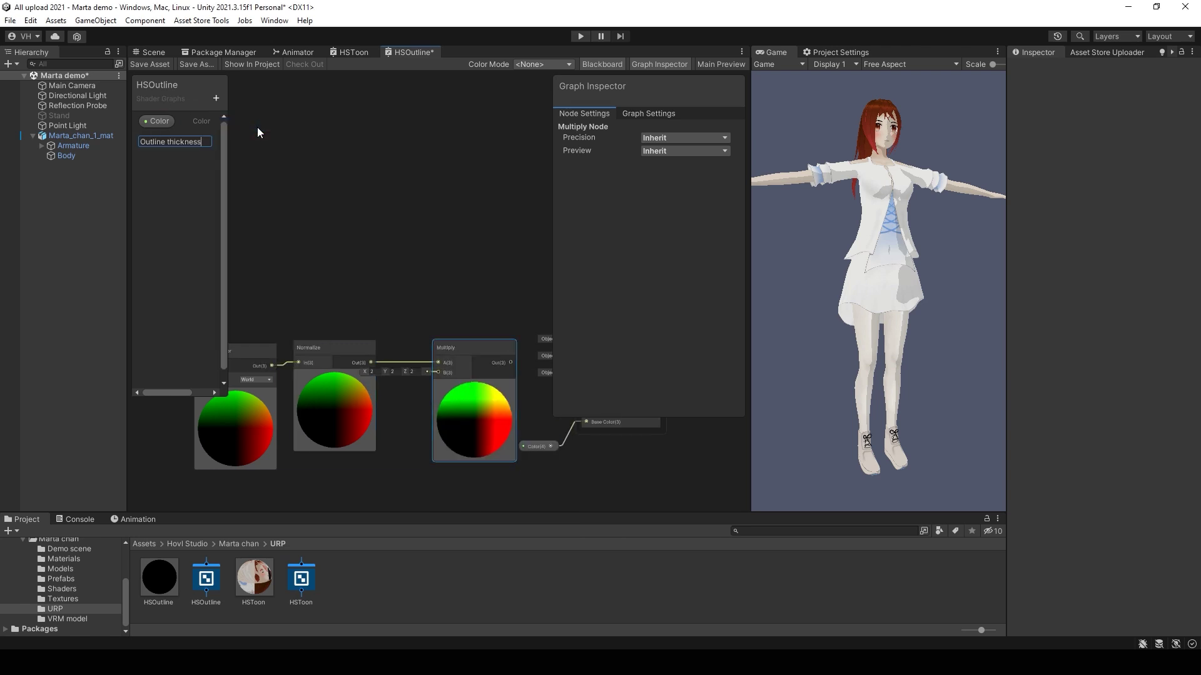
click(174, 175)
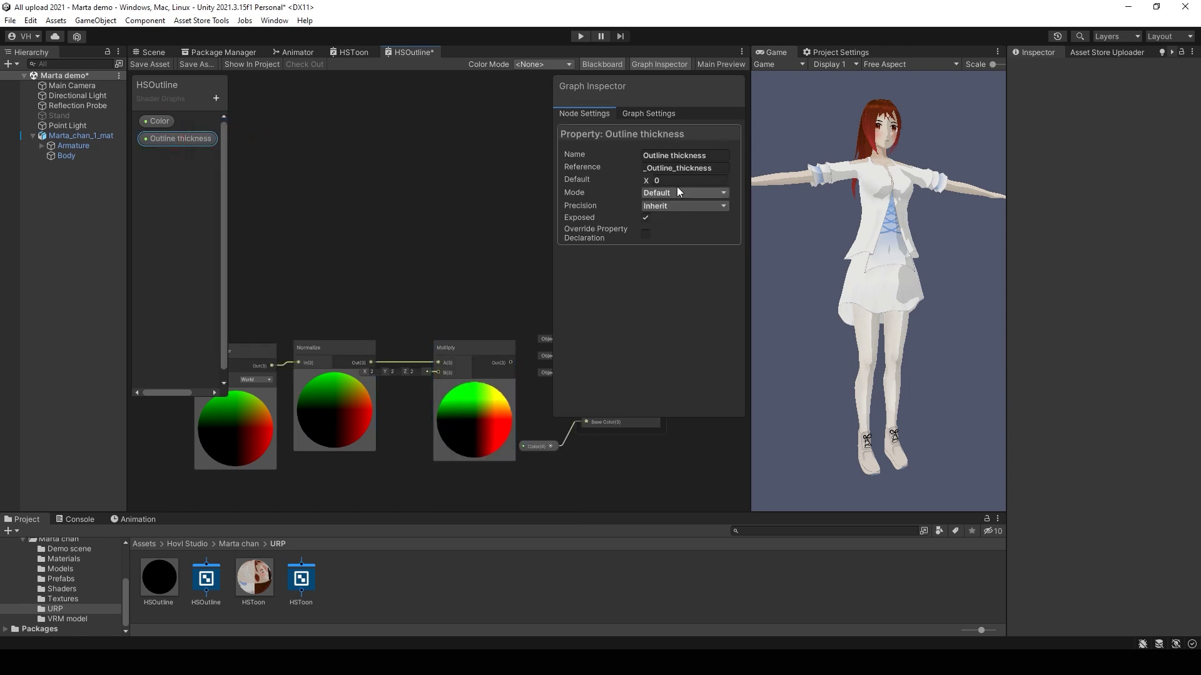
click(451, 279)
Step: Place the Outline thickness property in the graph, connected to Multiply's B input, and shift the node group away from the master stack
drag(180, 138, 438, 369)
scroll(437, 362, down, 5)
drag(330, 338, 463, 429)
drag(449, 394, 395, 393)
scroll(395, 394, up, 5)
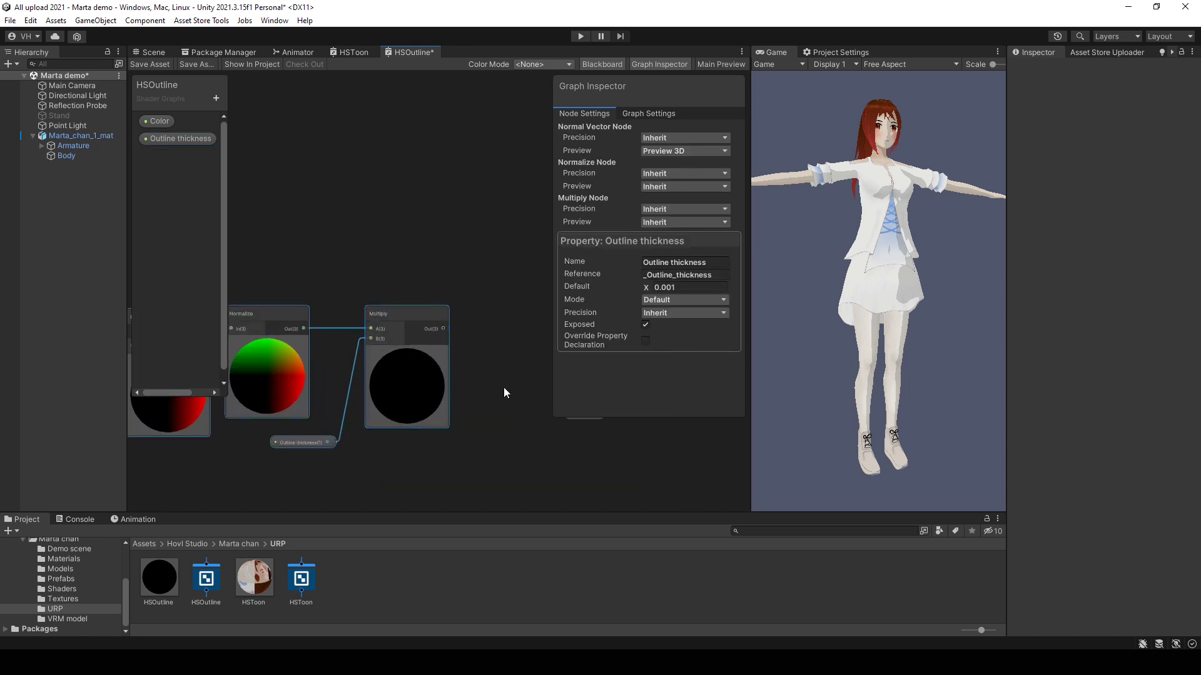
Step: Add an Add node with its B input fed by the Multiply output
middle_drag(497, 389, 339, 441)
click(300, 384)
drag(285, 379, 353, 376)
text(add)
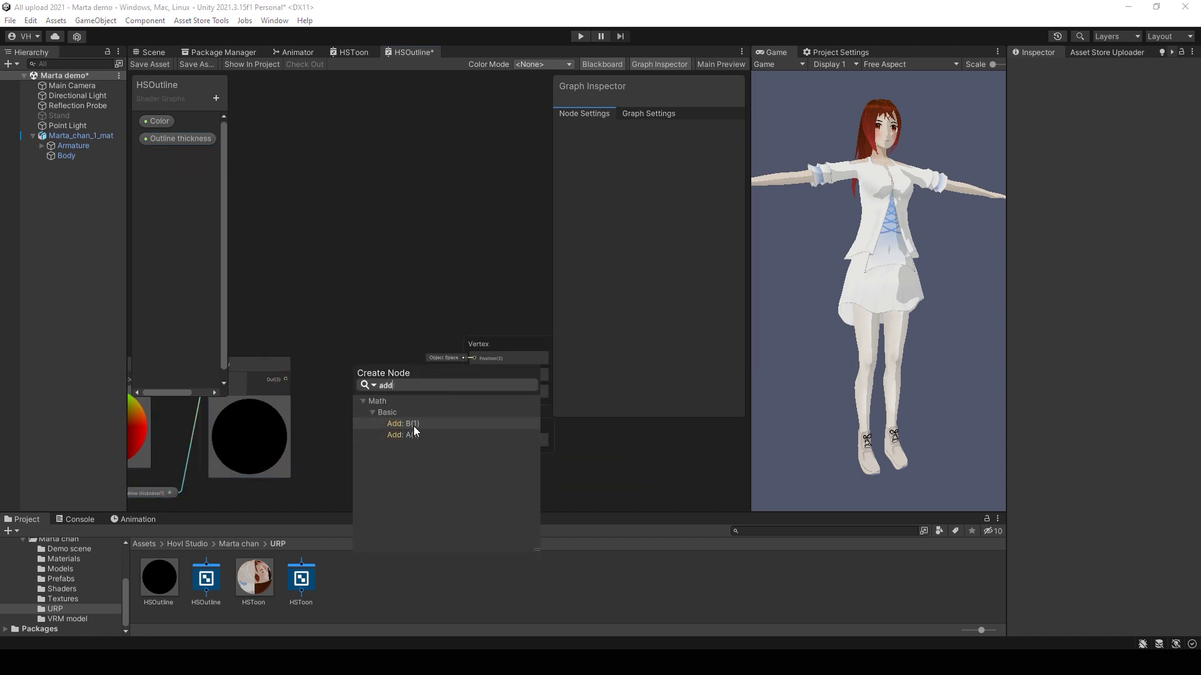
click(414, 425)
Step: Create a Position node, set its Space to Object and place it above the Multiply node
click(259, 234)
key(space)
text(po)
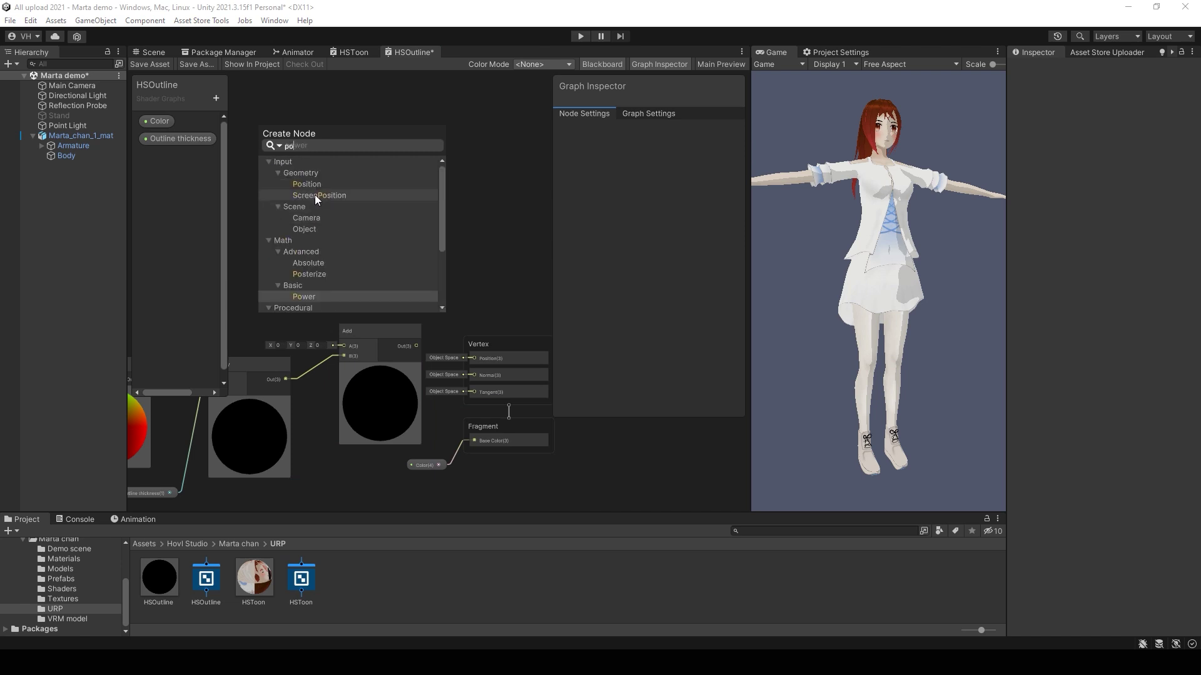
double_click(322, 186)
click(322, 280)
click(332, 292)
drag(318, 306, 284, 270)
Step: Connect Position to Add's A input and the Add output to the Vertex Position, and save the asset
drag(306, 230, 344, 345)
drag(417, 346, 465, 359)
click(158, 65)
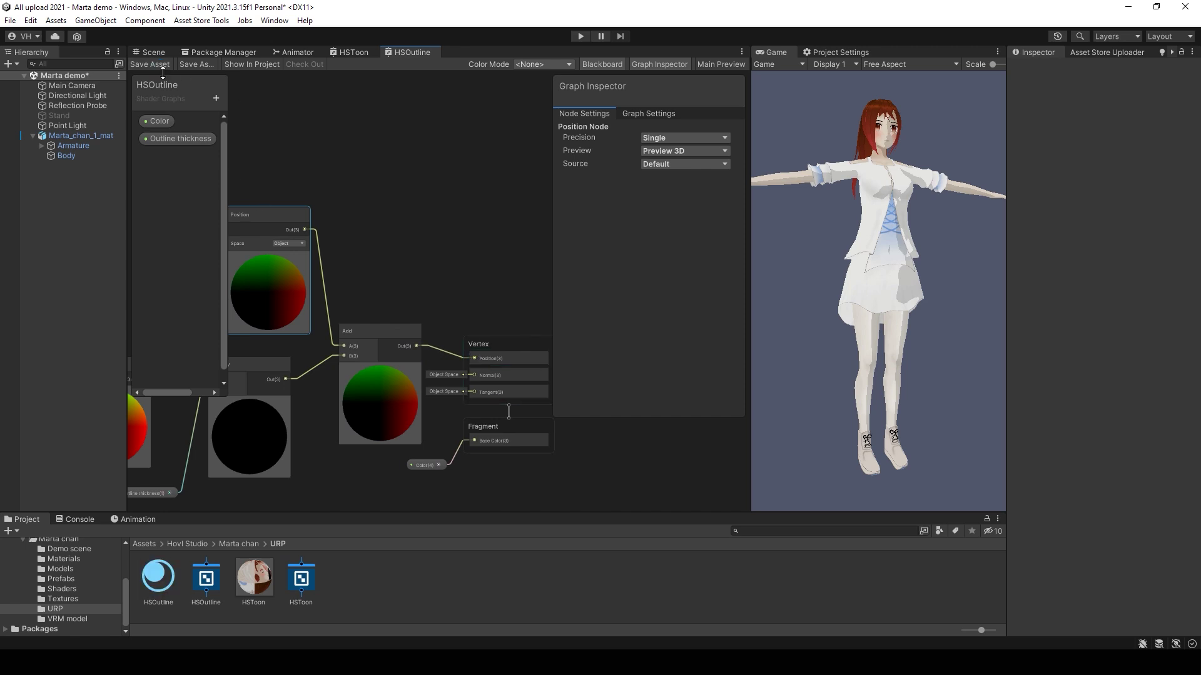
Step: Add a second material slot to the Body's Skinned Mesh Renderer and assign the HSOutline material to it
click(145, 54)
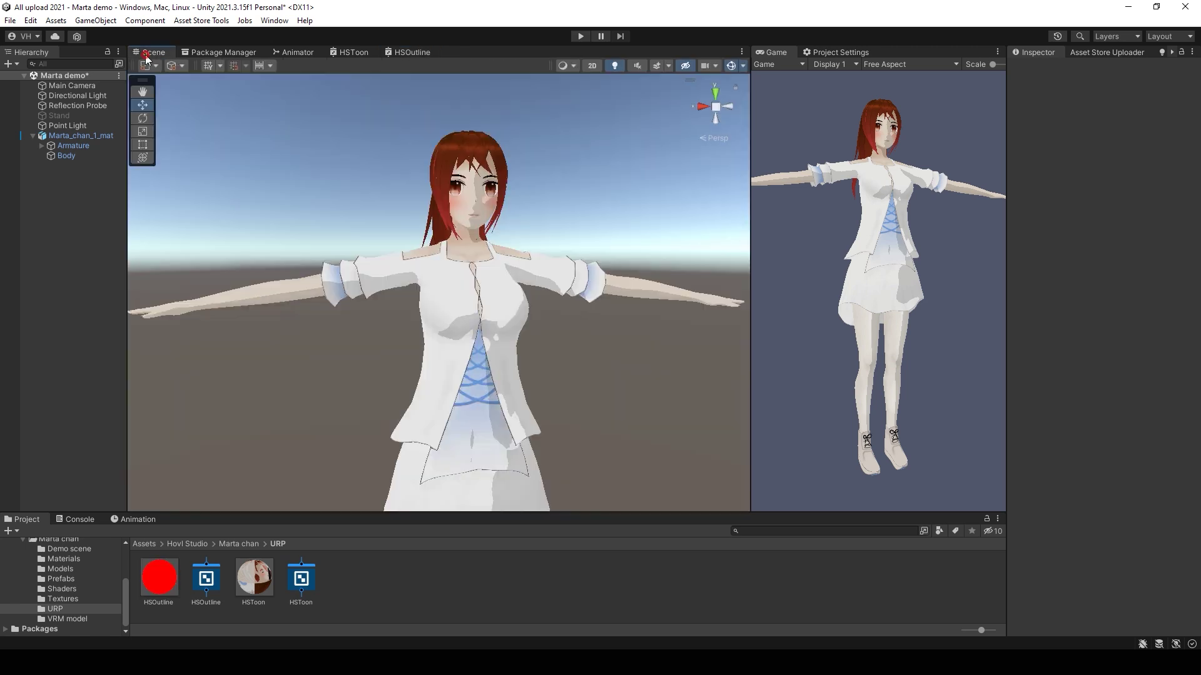
click(75, 155)
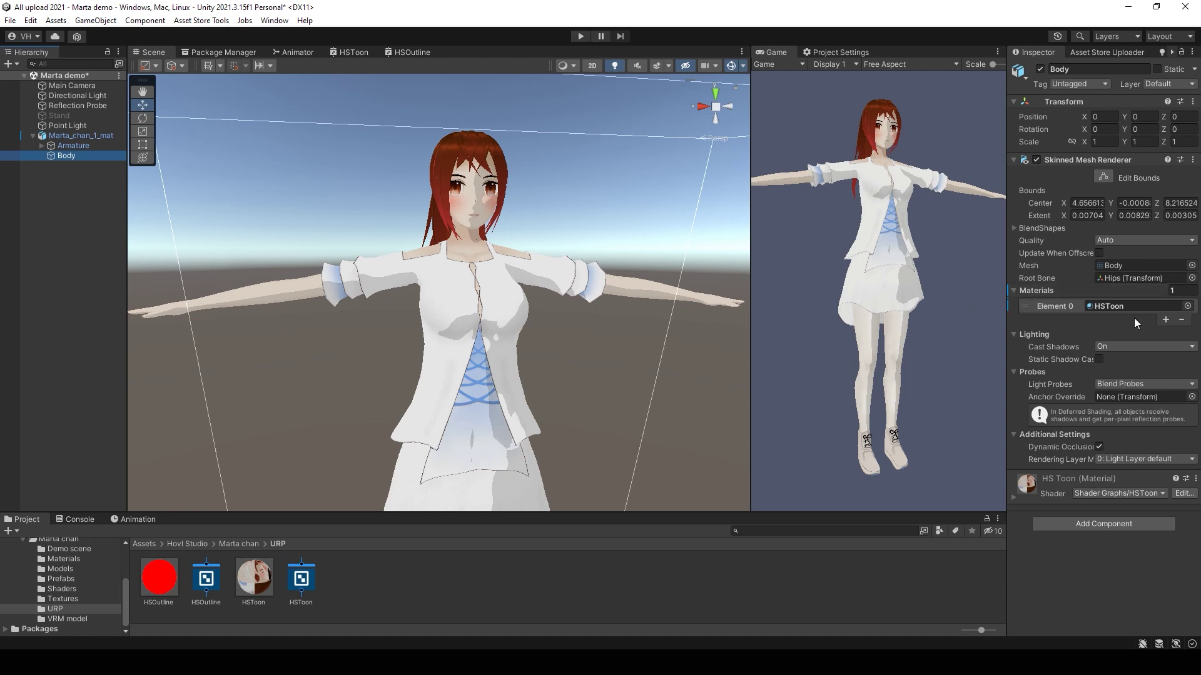
click(1165, 319)
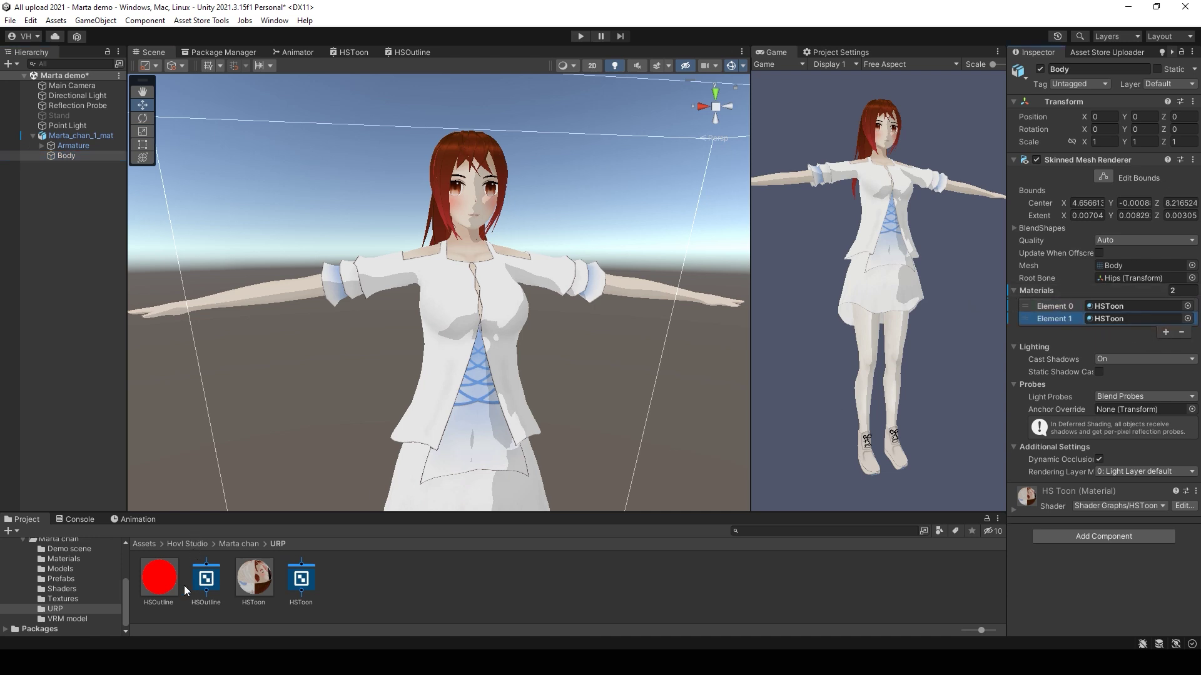
drag(160, 578, 1110, 320)
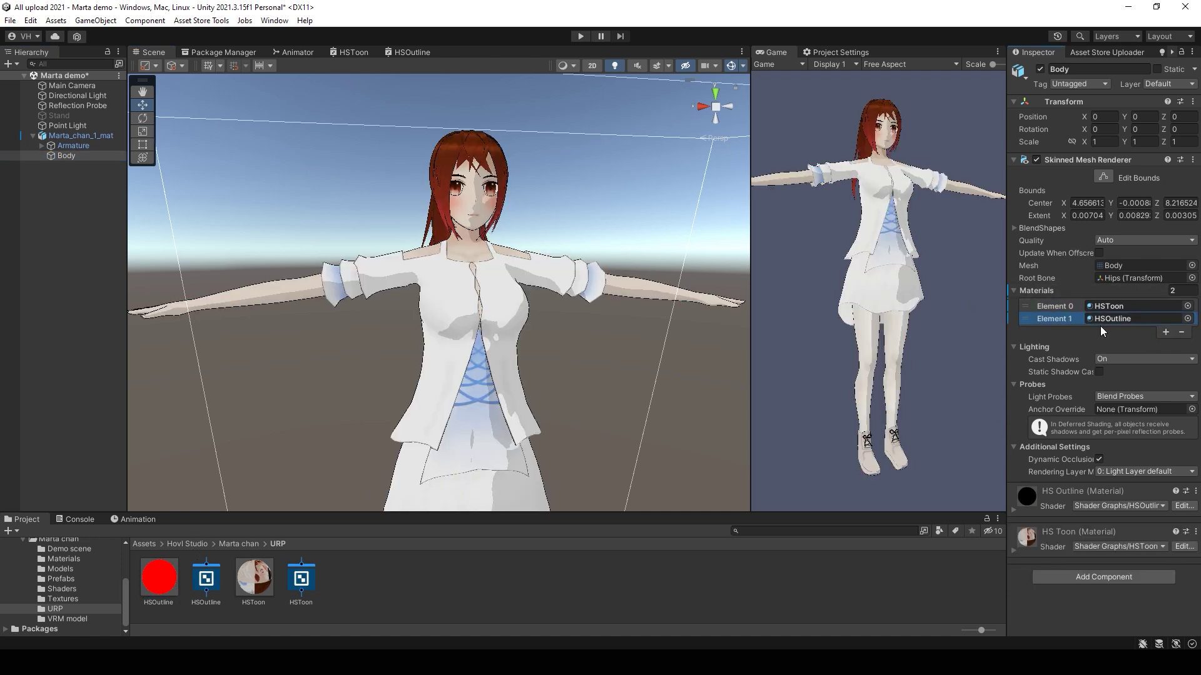
scroll(538, 316, up, 5)
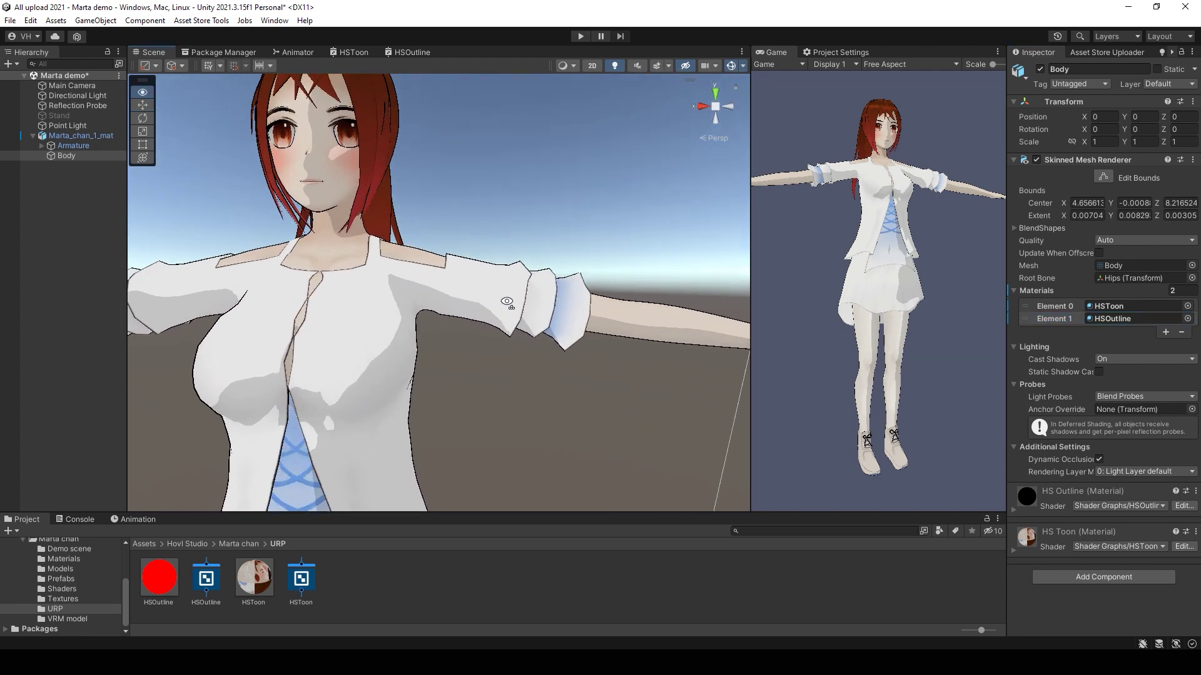
Step: Try an Outline thickness of 0.01 on the HSOutline material, and return it to 0.001
click(175, 583)
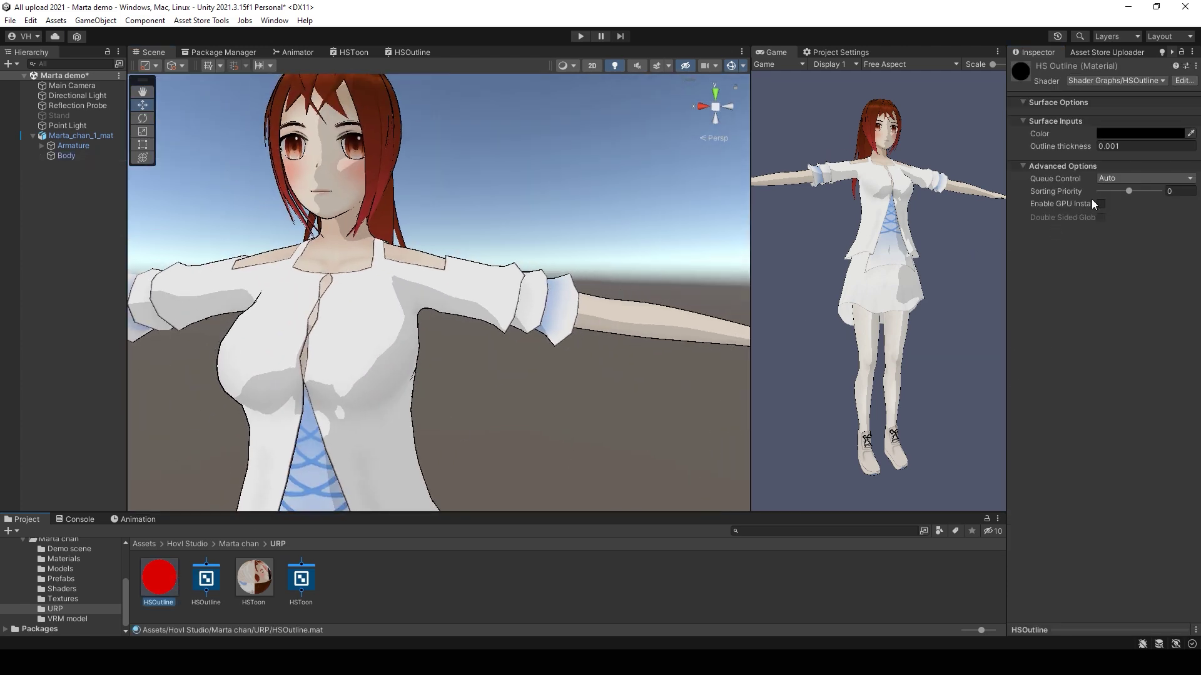
click(1120, 147)
text(0.01)
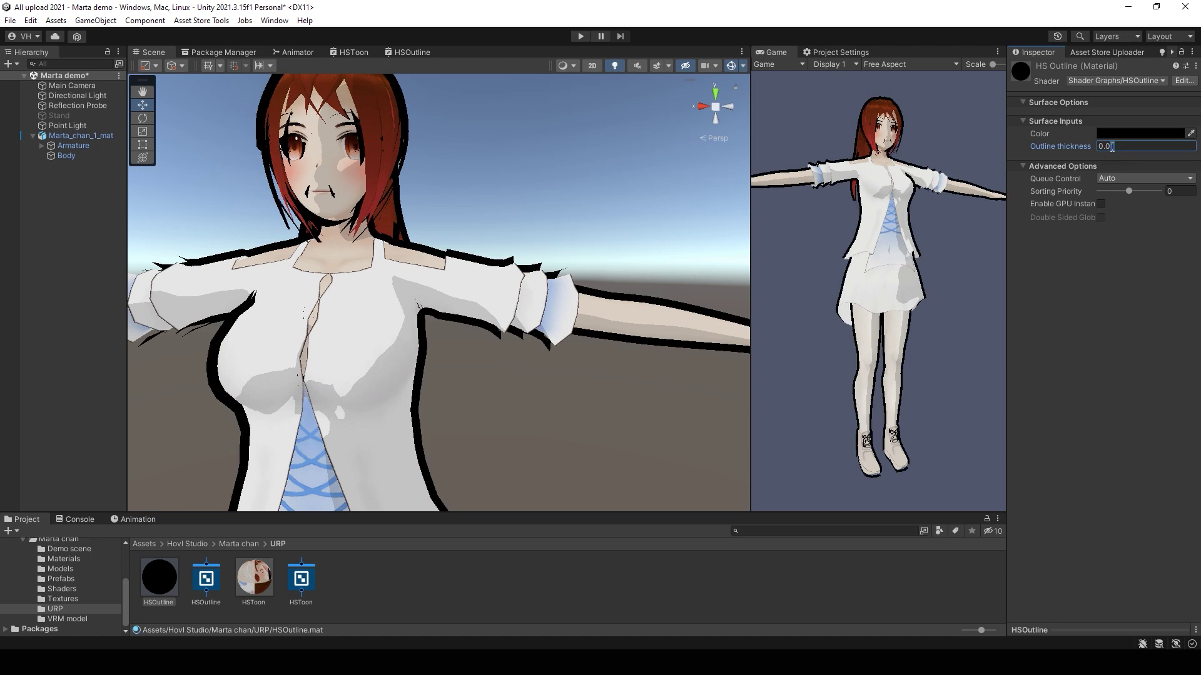
text(05)
key(BackSpace)
text(1)
scroll(563, 294, down, 5)
right_drag(563, 294, 492, 306)
key(w)
key(s)
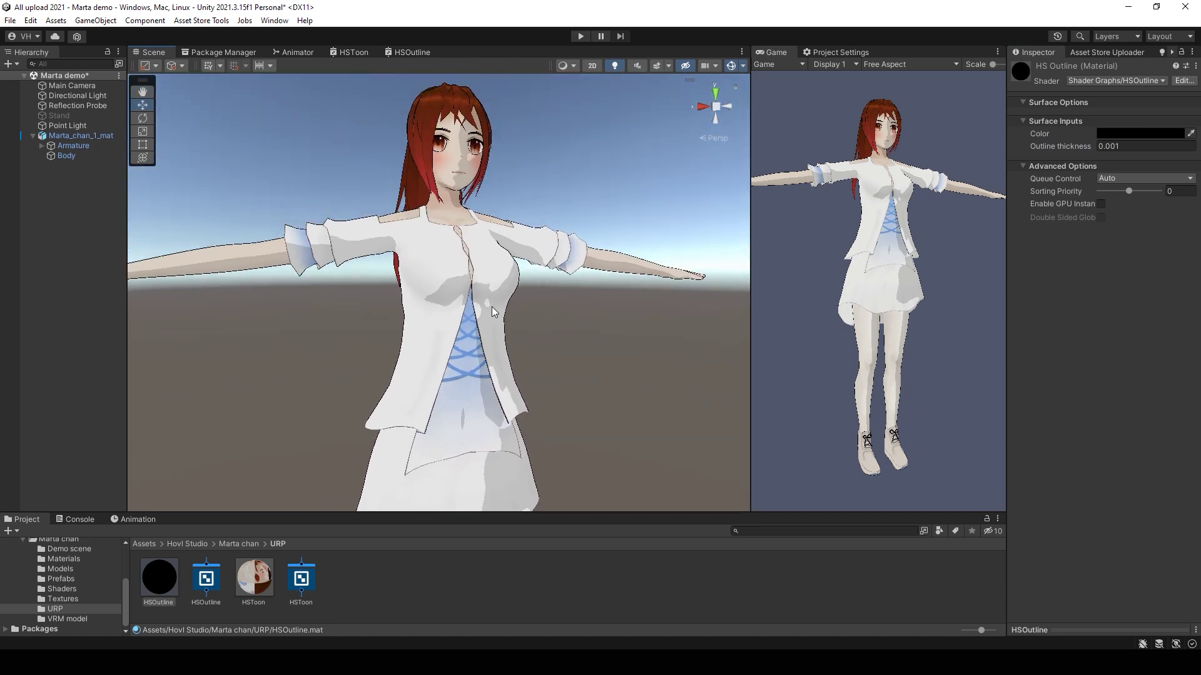
Step: In the HSOutline graph, add a Divide node with A fed by Outline thickness and collapse its preview
click(492, 306)
click(411, 51)
click(316, 345)
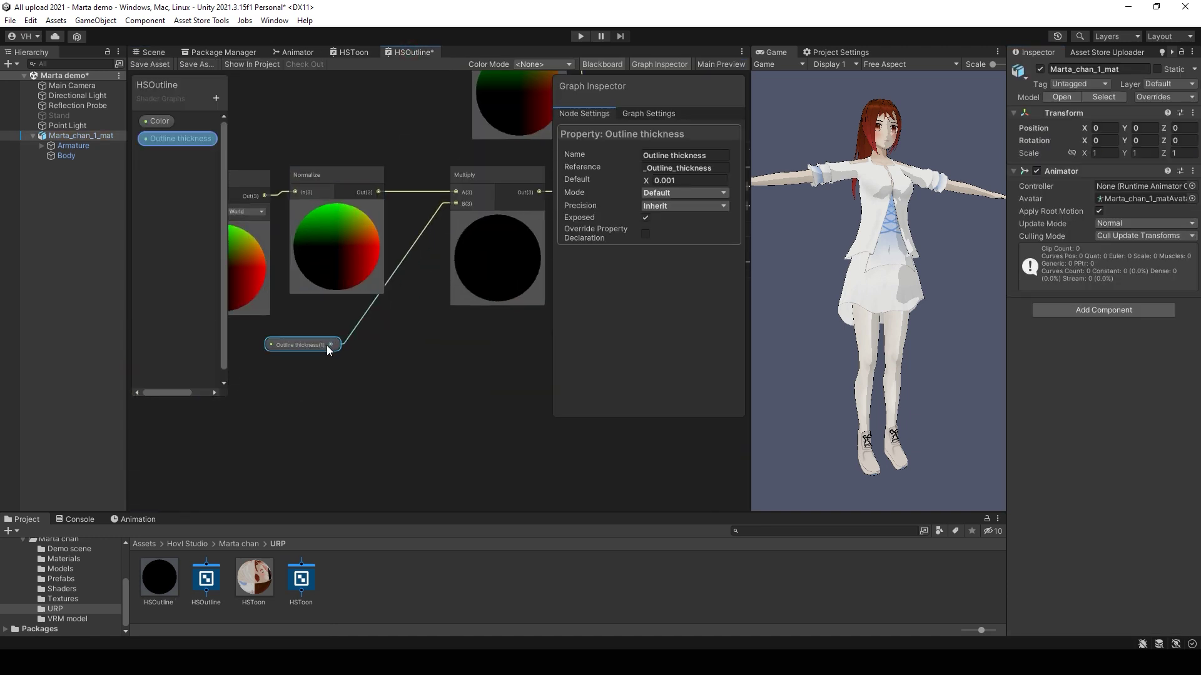
key(space)
text(div)
double_click(473, 470)
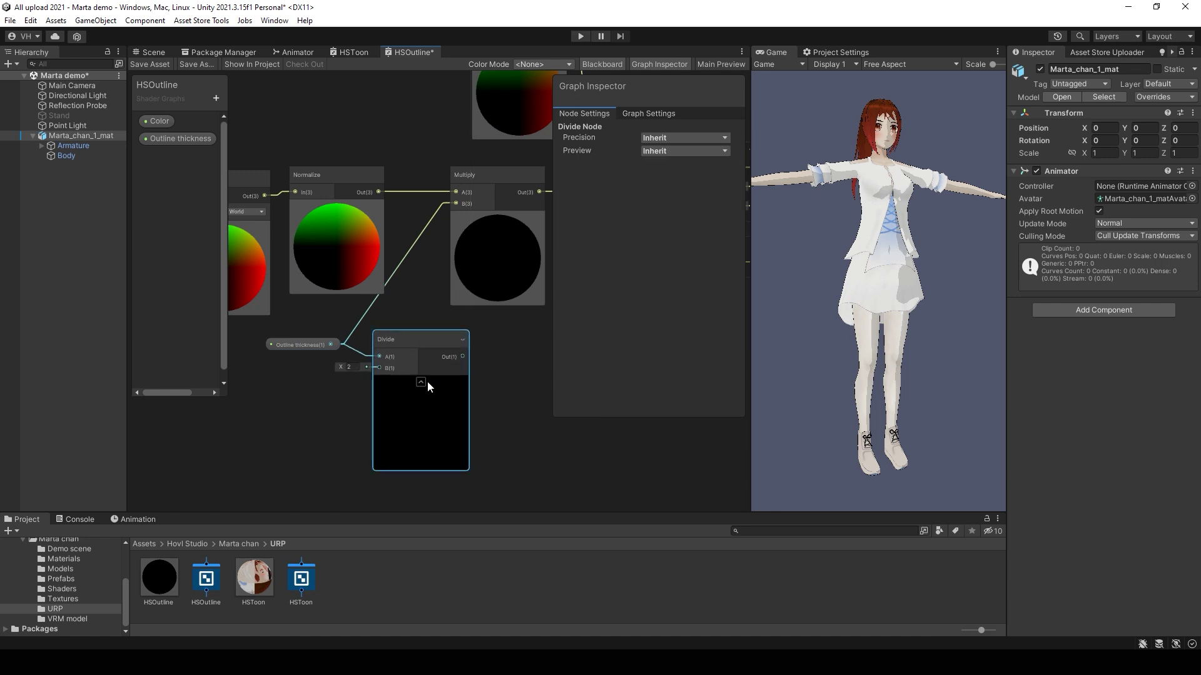
click(421, 382)
Step: Add an Object node and connect its Scale output to Divide's B input
click(323, 400)
key(space)
text(obj)
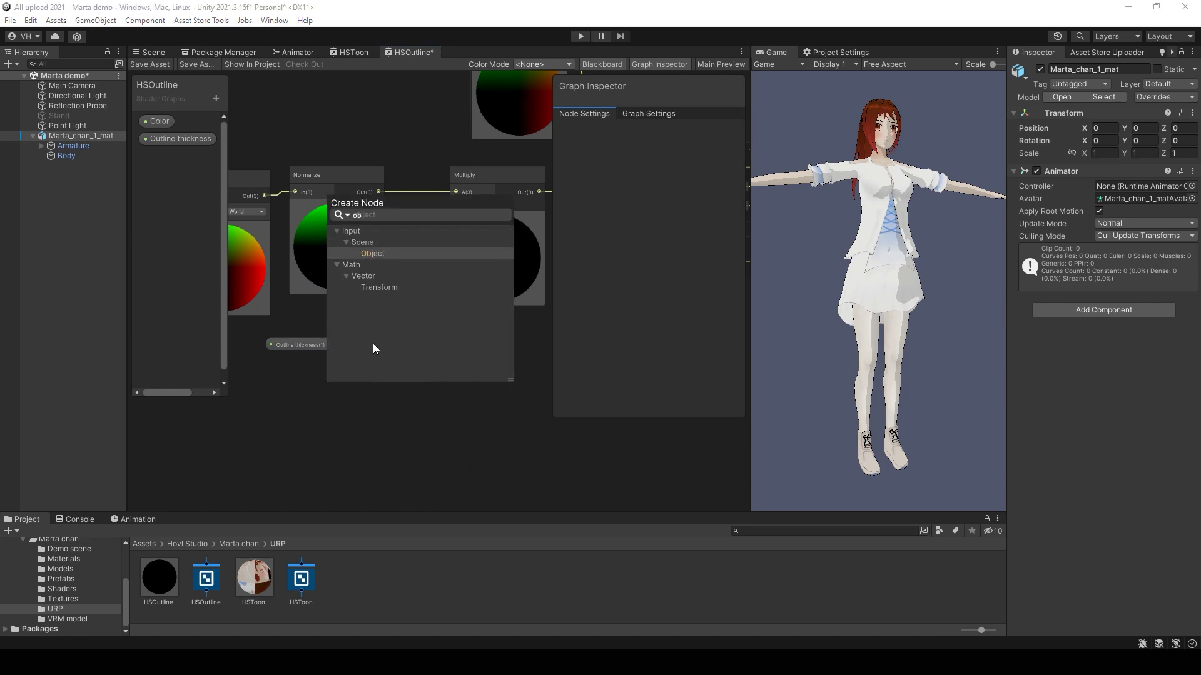
double_click(380, 255)
drag(357, 419, 398, 365)
Step: Connect the Divide output to Multiply's B input, save HSOutline and return to the Scene view
scroll(317, 374, up, 2)
middle_drag(377, 418, 329, 450)
scroll(329, 450, down, 1)
drag(381, 373, 368, 366)
scroll(402, 381, down, 1)
middle_drag(403, 386, 379, 421)
drag(368, 418, 415, 270)
key(ctrl+s)
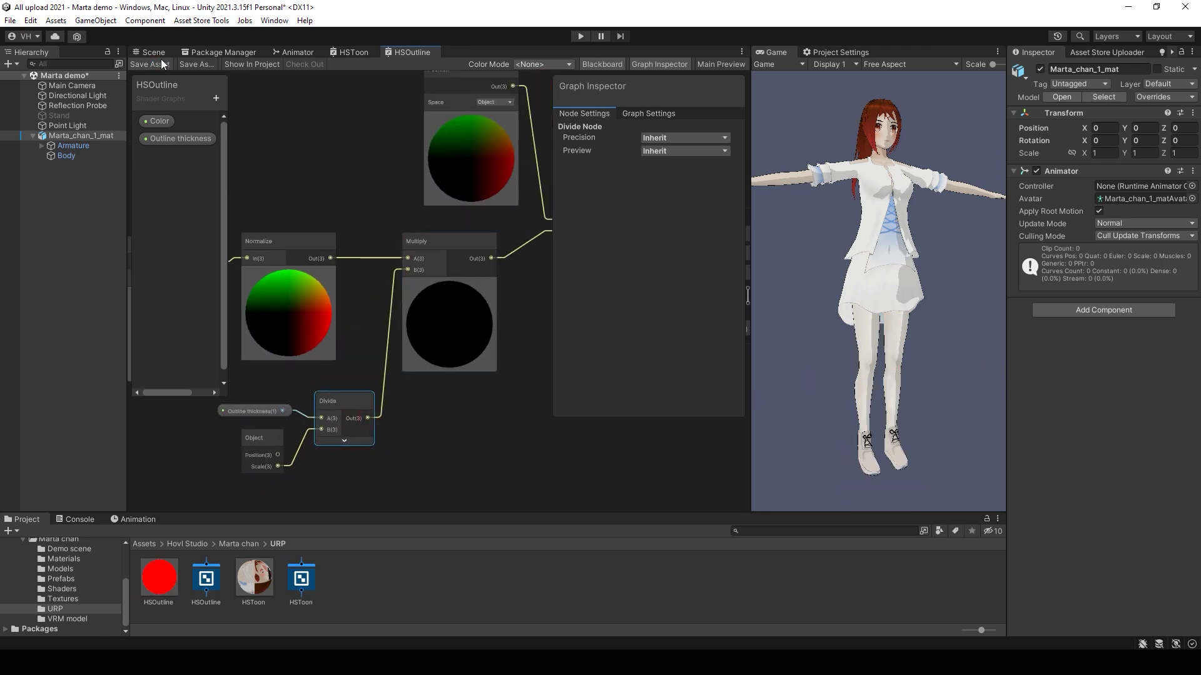
click(161, 53)
mouse_move(536, 248)
right_down()
mouse_move(549, 310)
mouse_move(536, 255)
mouse_move(538, 268)
right_up()
key(s)
key(w)
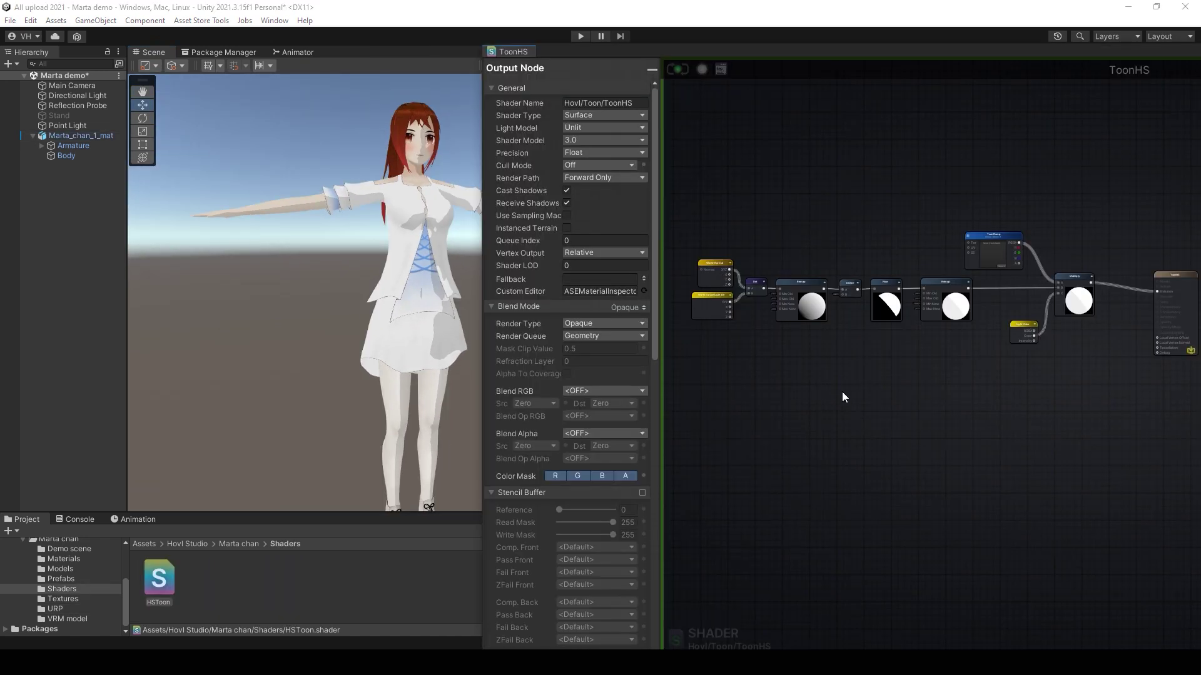
Step: Examine the ToonHS node graph from the World Normal and light direction nodes through Toon Ramp and Light Color to the output
scroll(696, 305, up, 6)
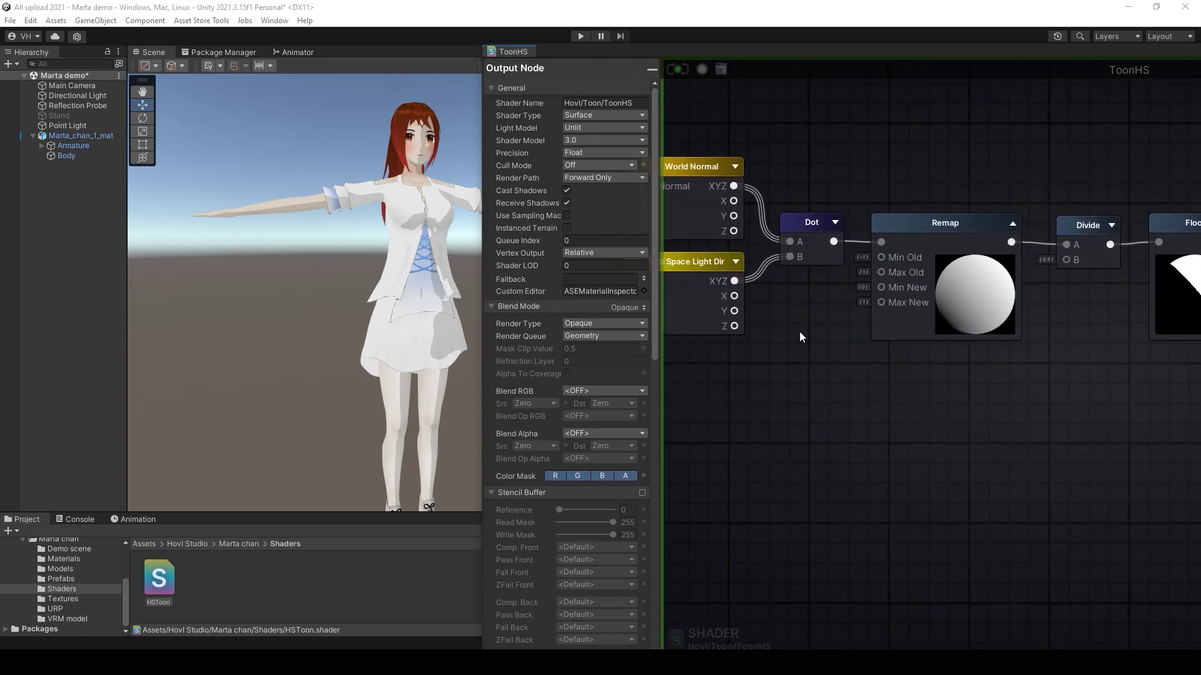
middle_drag(813, 337, 905, 369)
mouse_move(802, 332)
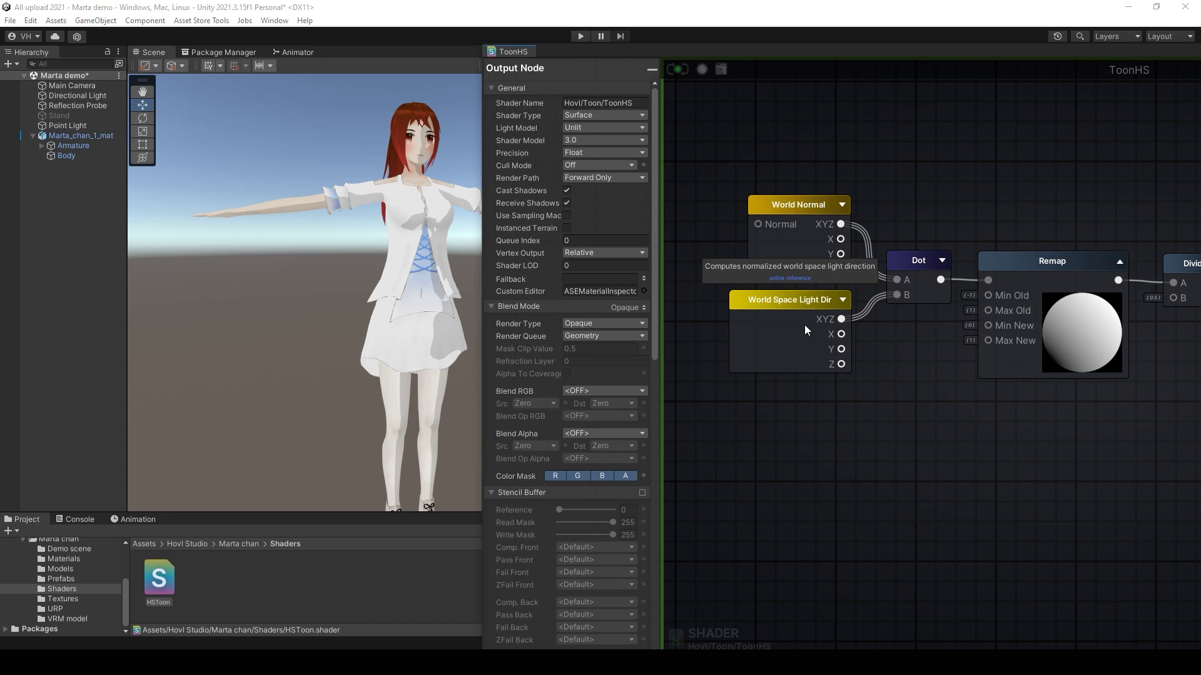
scroll(1029, 434, down, 6)
middle_drag(1063, 433, 696, 429)
scroll(853, 392, up, 6)
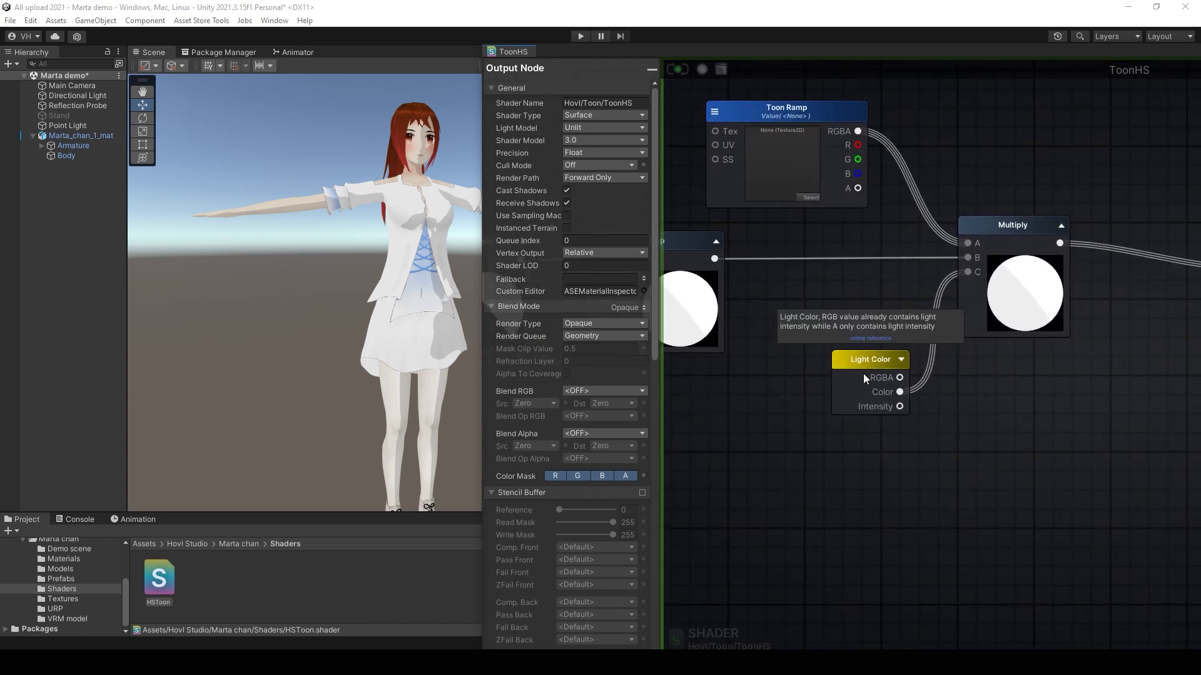
scroll(777, 384, down, 6)
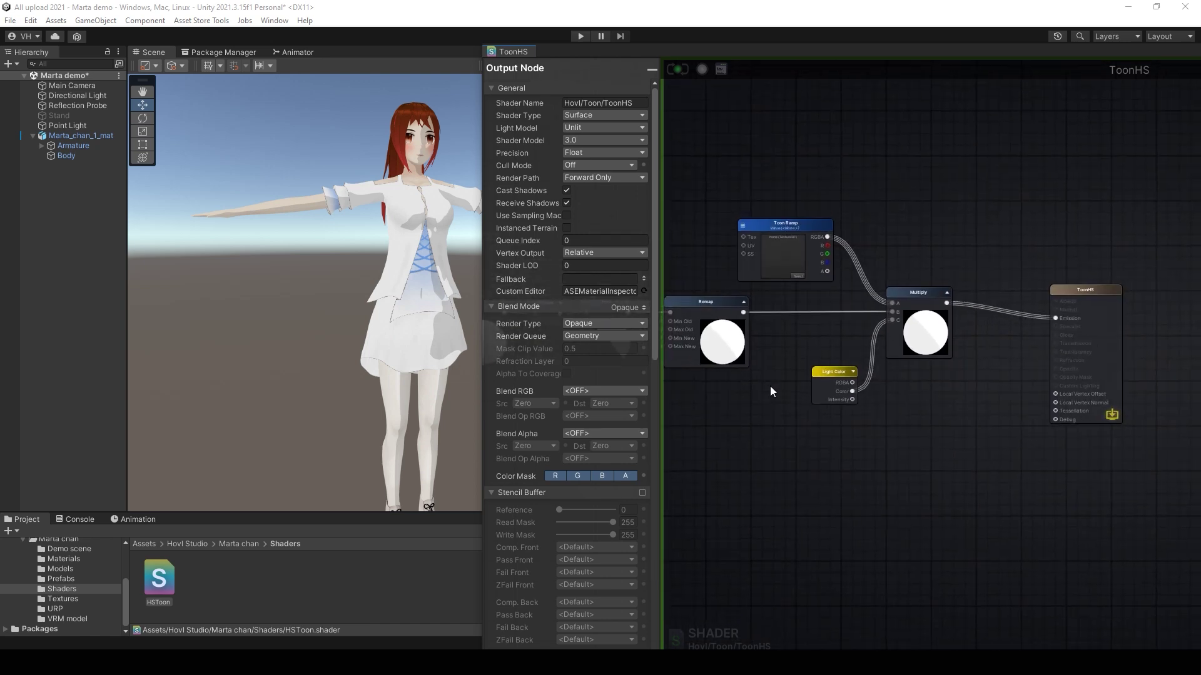
middle_drag(777, 414, 951, 356)
scroll(952, 355, down, 2)
middle_drag(893, 381, 1003, 351)
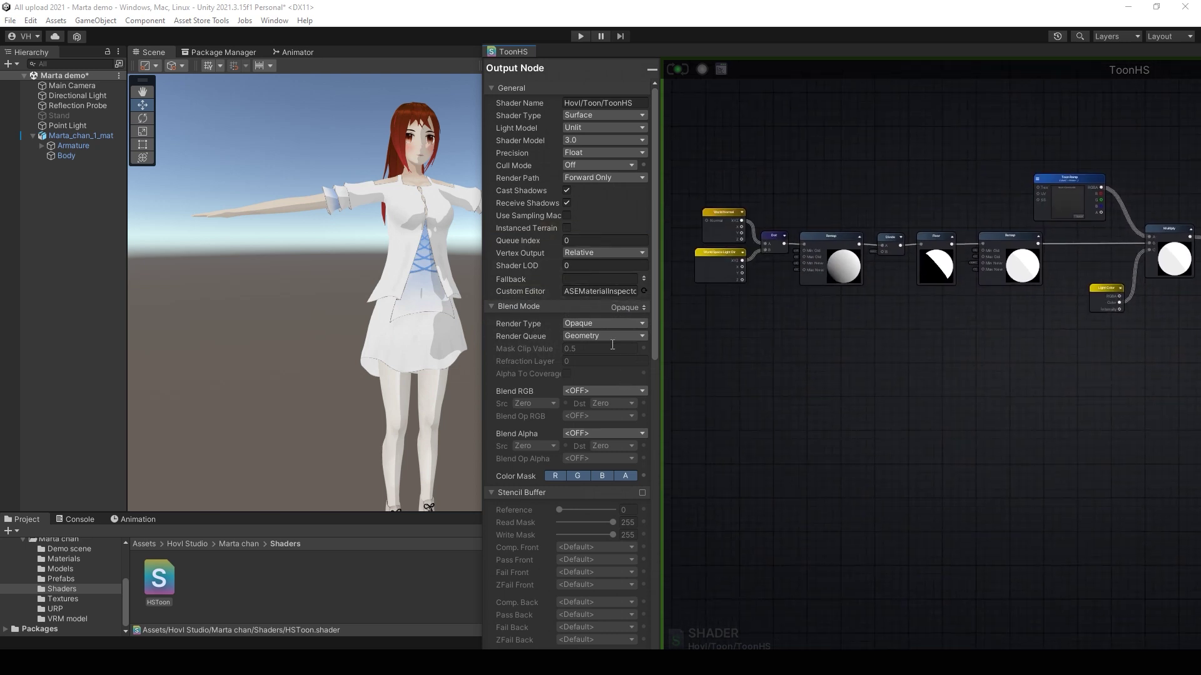
Step: Enable the Outline option in the ToonHS output node settings and close the shader editor
scroll(598, 366, down, 8)
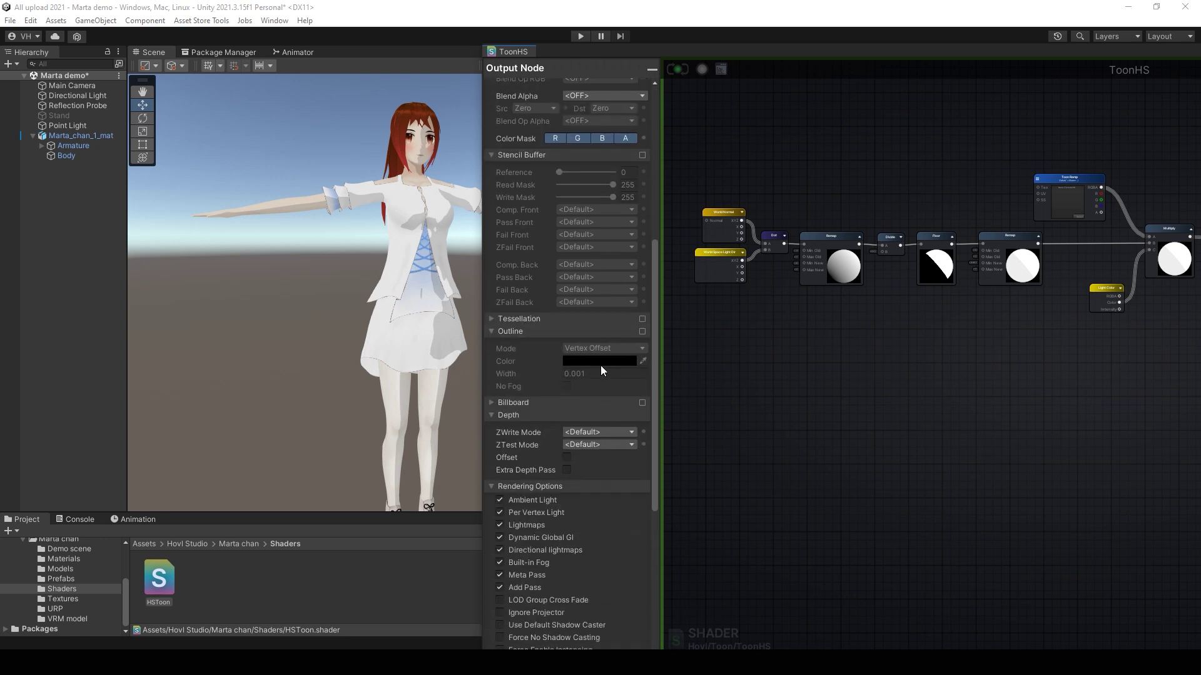
click(643, 331)
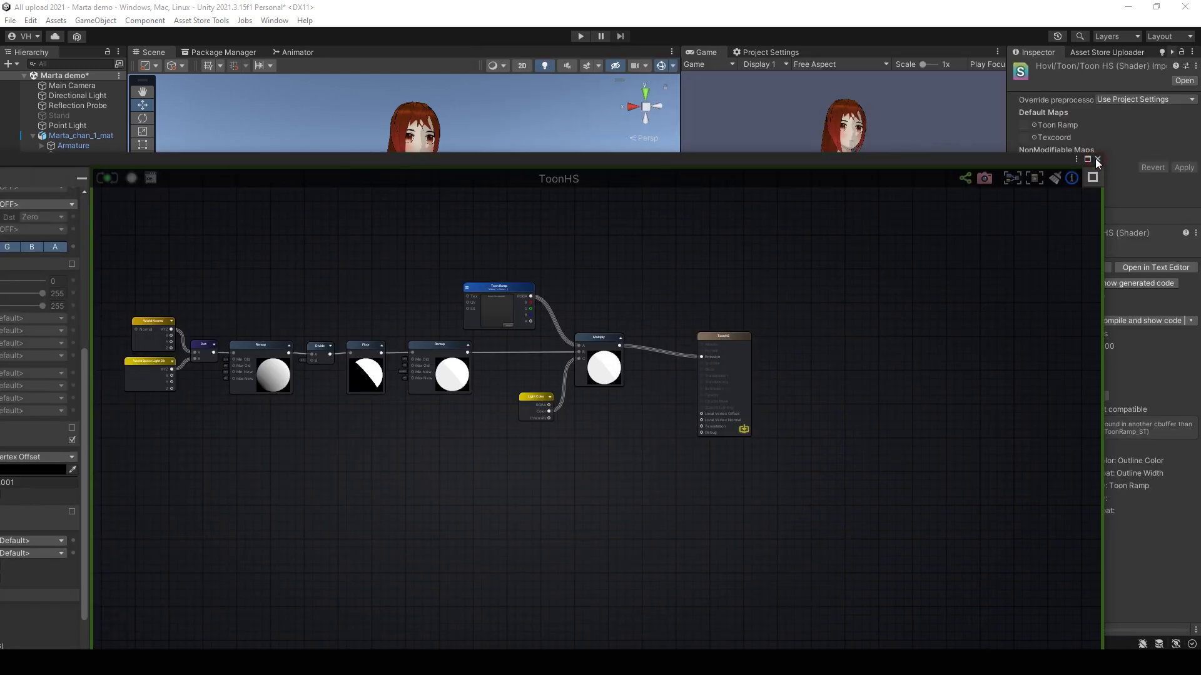
click(1096, 160)
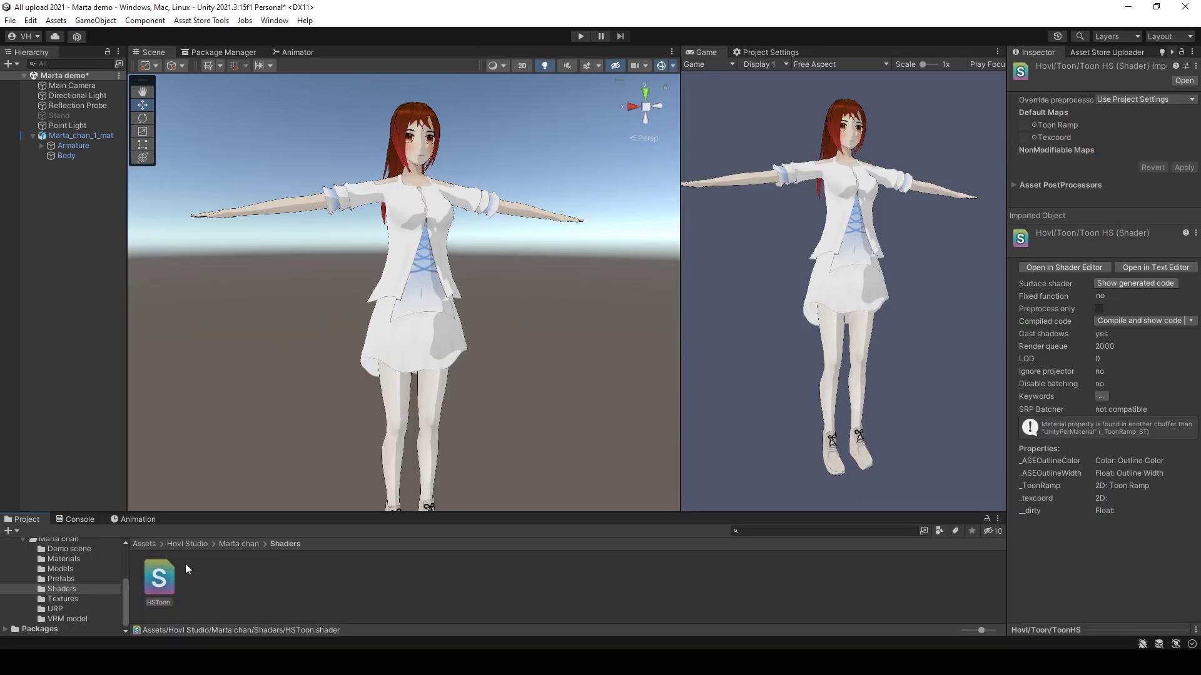
right_drag(420, 311, 425, 238)
key(w)
scroll(424, 238, up, 4)
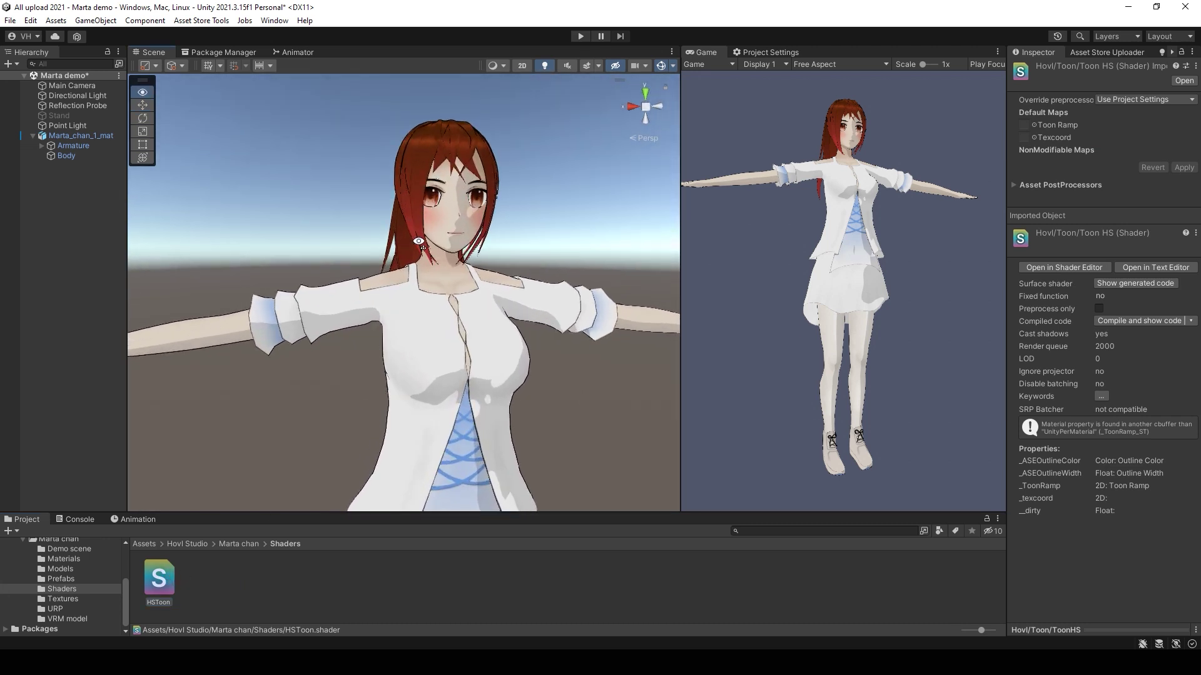